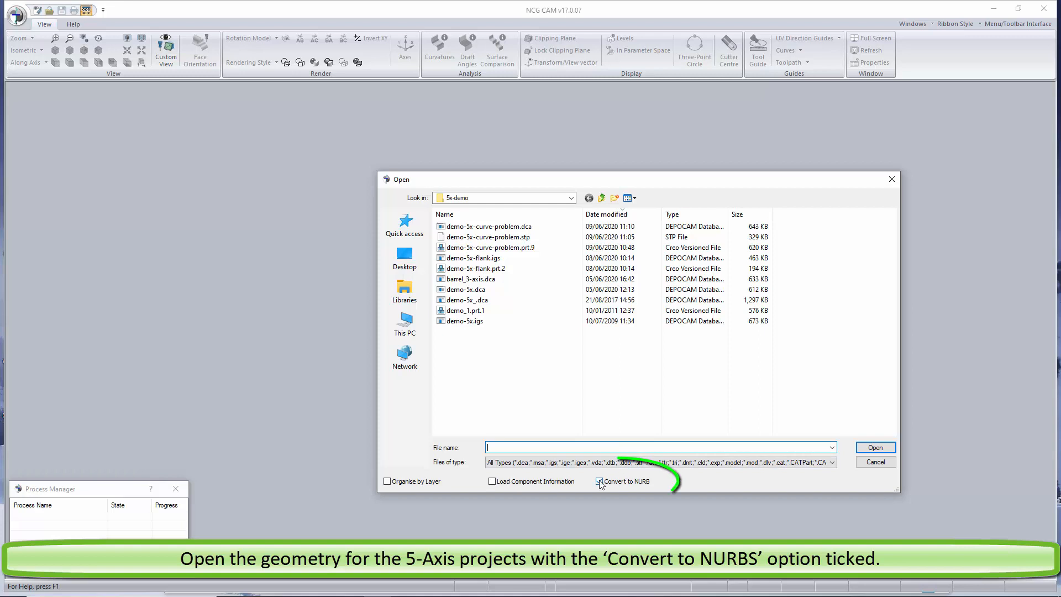
Step: Open demo-5x.igs with Convert to NURB enabled and accept the default project settings
{"action": "left_click", "coordinate": [445, 322]}
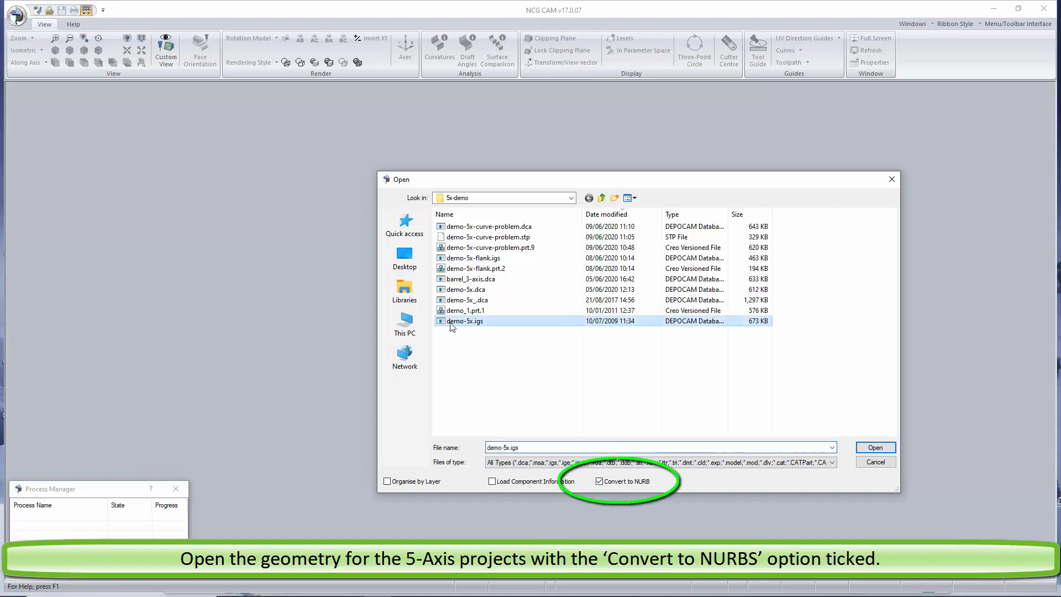
{"action": "left_click", "coordinate": [873, 448]}
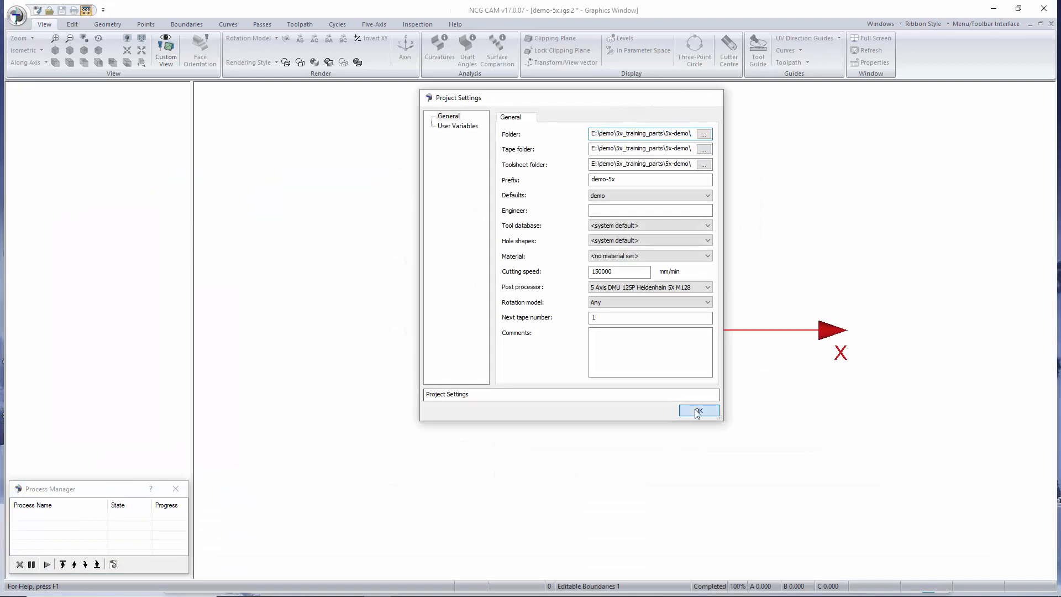
{"action": "left_click", "coordinate": [698, 410]}
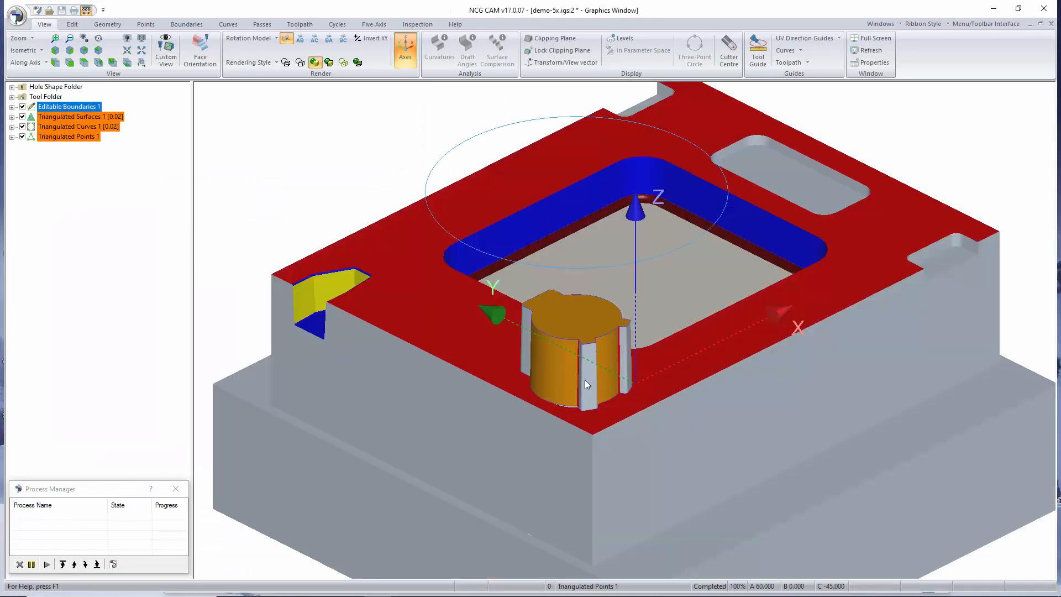
Step: Display the face orientation of the triangulated surfaces and inspect which faces of the part point the wrong way
{"action": "middle_click_drag", "start_coordinate": [728, 372], "coordinate": [669, 378]}
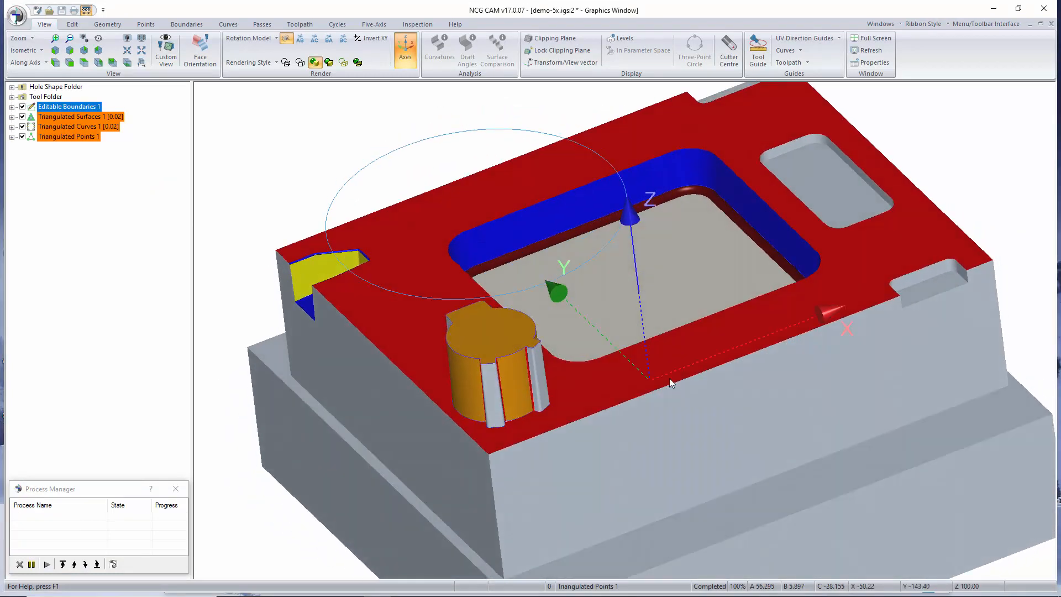
{"action": "key", "text": "t"}
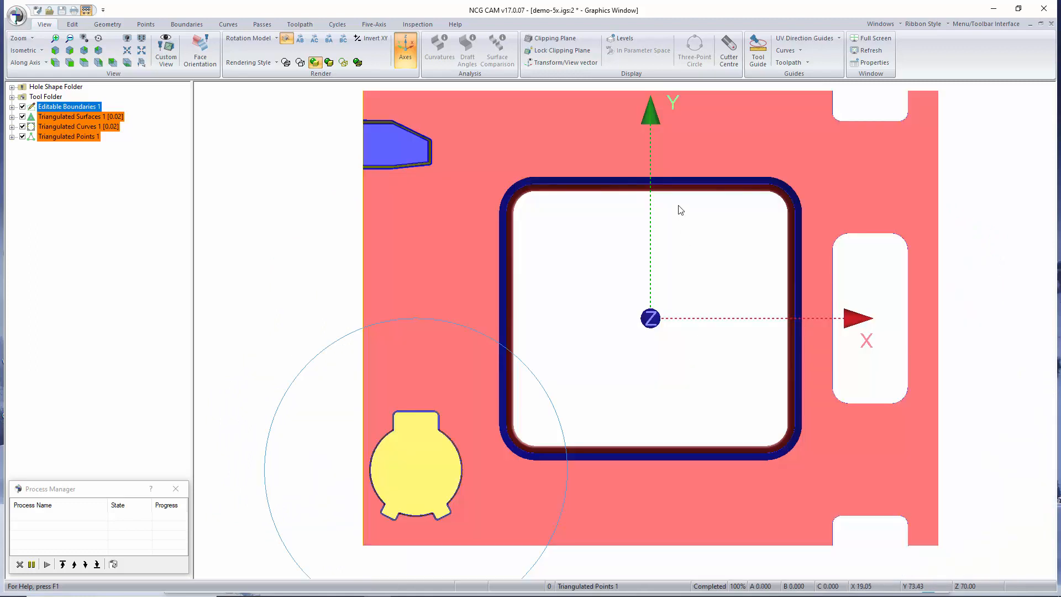
{"action": "middle_click_drag", "start_coordinate": [635, 186], "coordinate": [622, 142]}
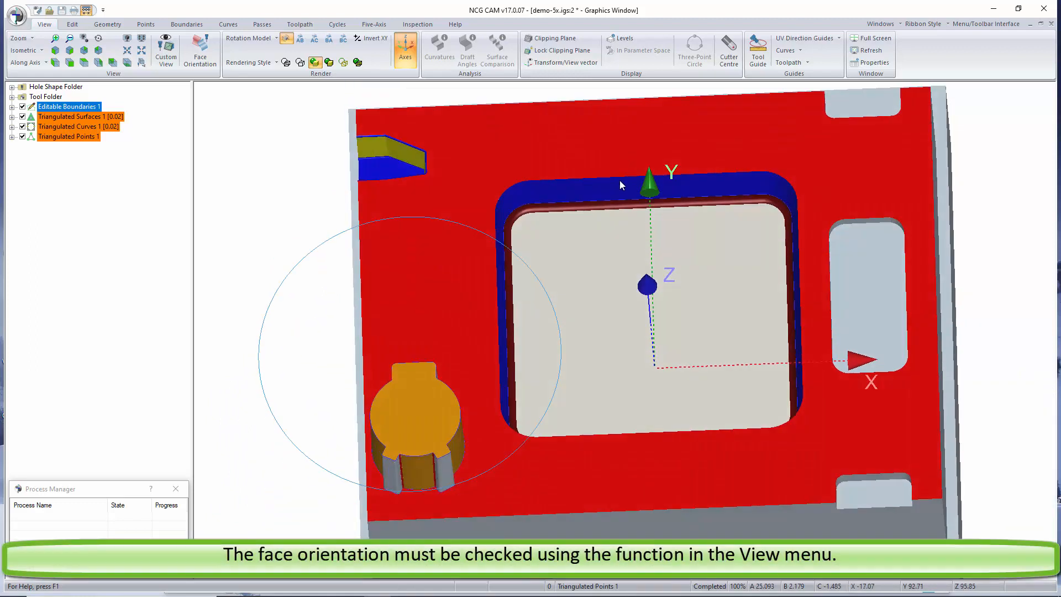
{"action": "left_click", "coordinate": [61, 116]}
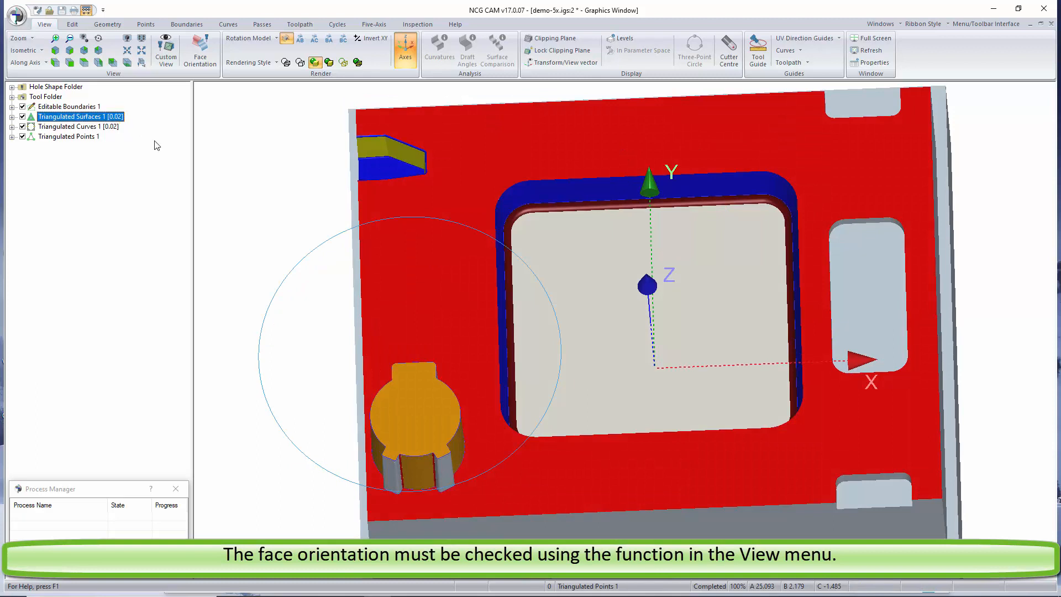
{"action": "middle_click_drag", "start_coordinate": [609, 403], "coordinate": [576, 390]}
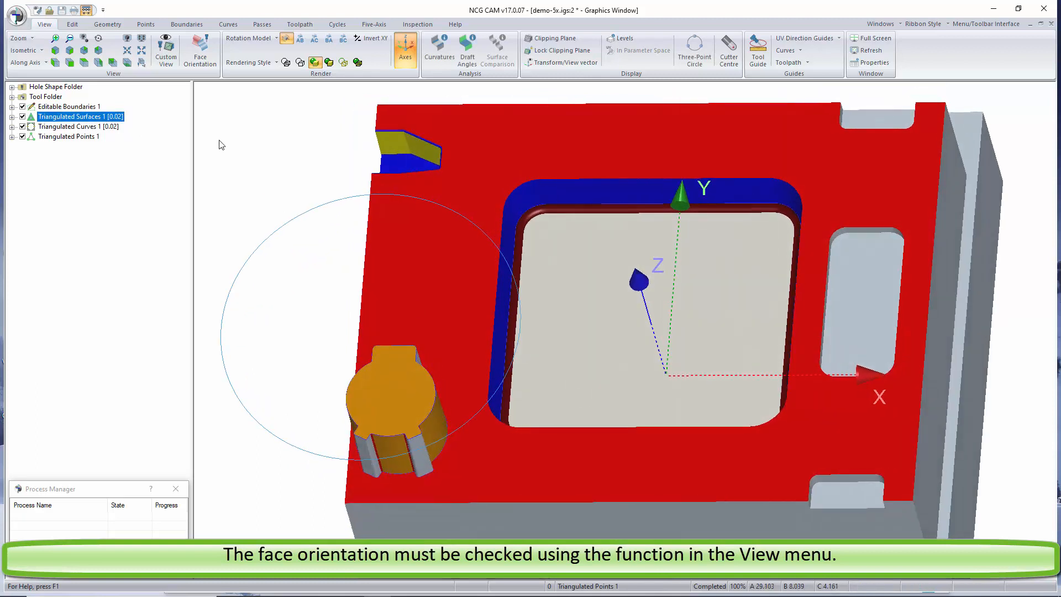
{"action": "left_click", "coordinate": [201, 60]}
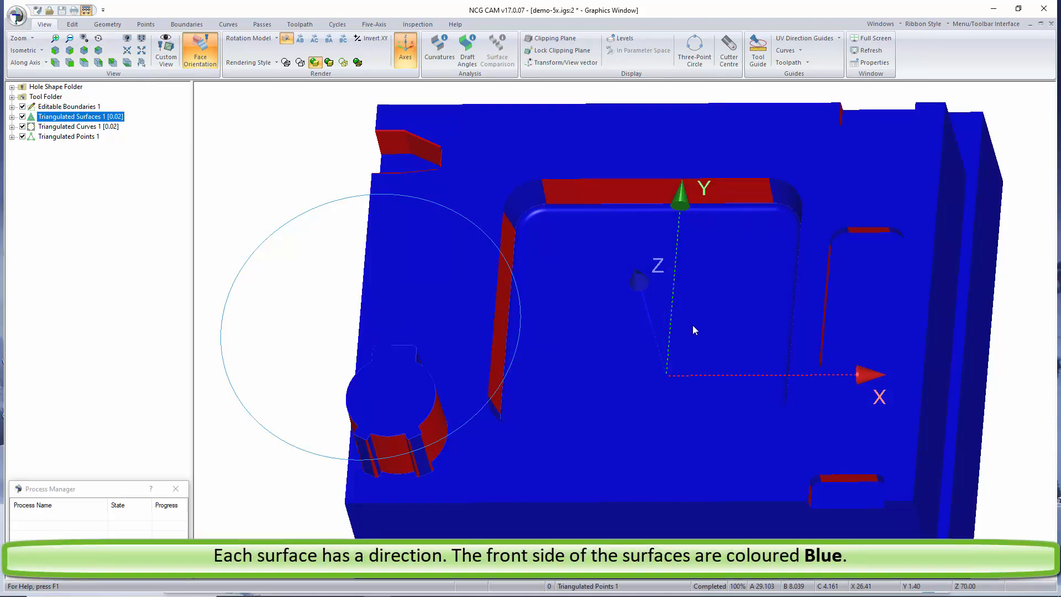
{"action": "middle_click_drag", "start_coordinate": [694, 330], "coordinate": [628, 332]}
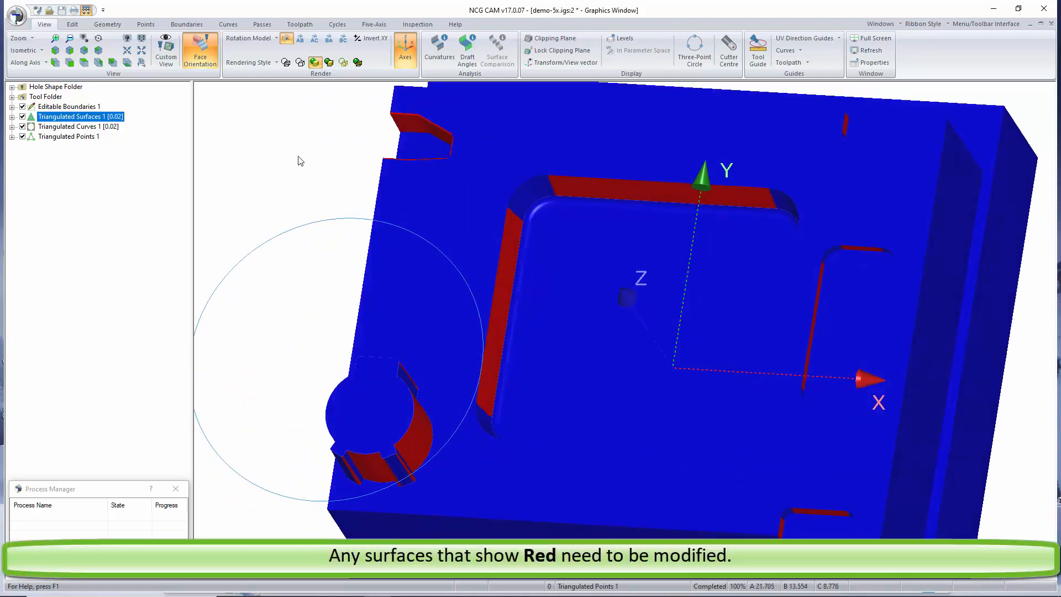
Step: Reverse the orientation of the red straight wall surfaces around the central pocket and turn off the face orientation display
{"action": "left_click", "coordinate": [504, 258]}
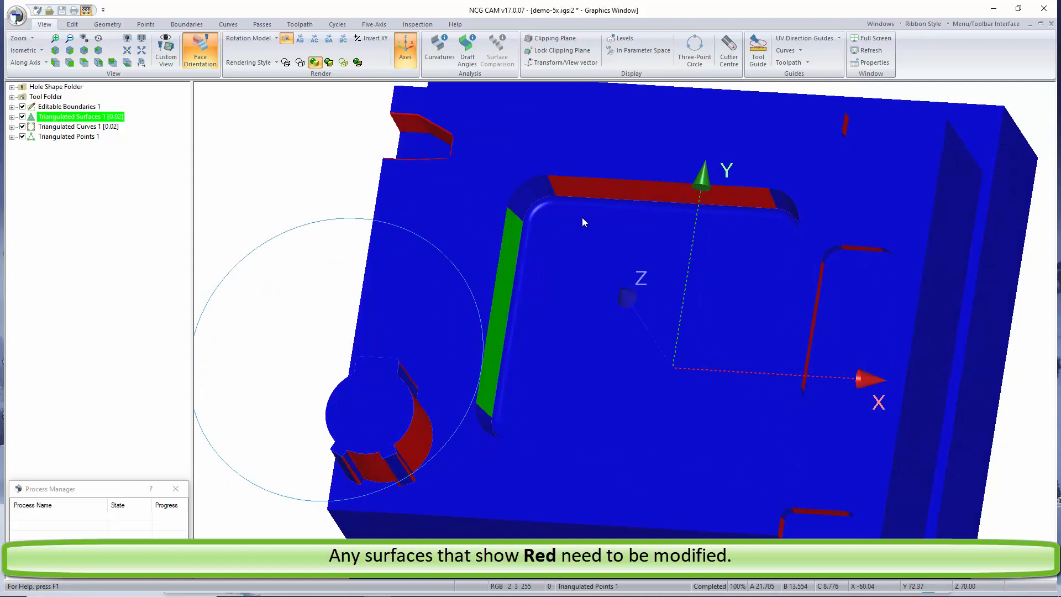
{"action": "left_click", "coordinate": [618, 195]}
{"action": "middle_click_drag", "start_coordinate": [652, 332], "coordinate": [825, 313]}
{"action": "left_click", "coordinate": [825, 312]}
{"action": "middle_click_drag", "start_coordinate": [787, 414], "coordinate": [525, 293]}
{"action": "left_click", "coordinate": [728, 463]}
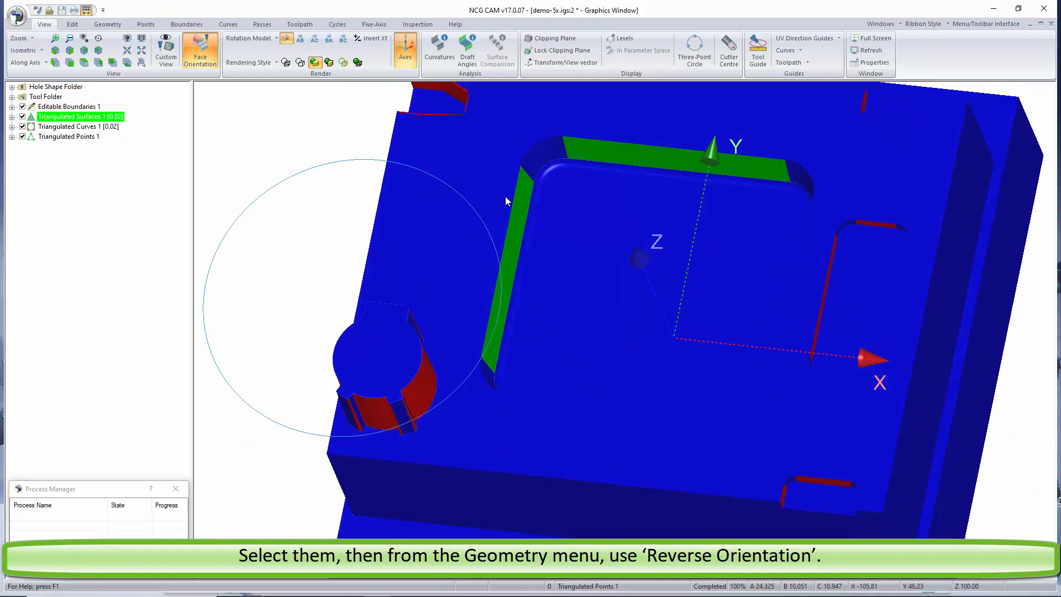
{"action": "left_click", "coordinate": [108, 24]}
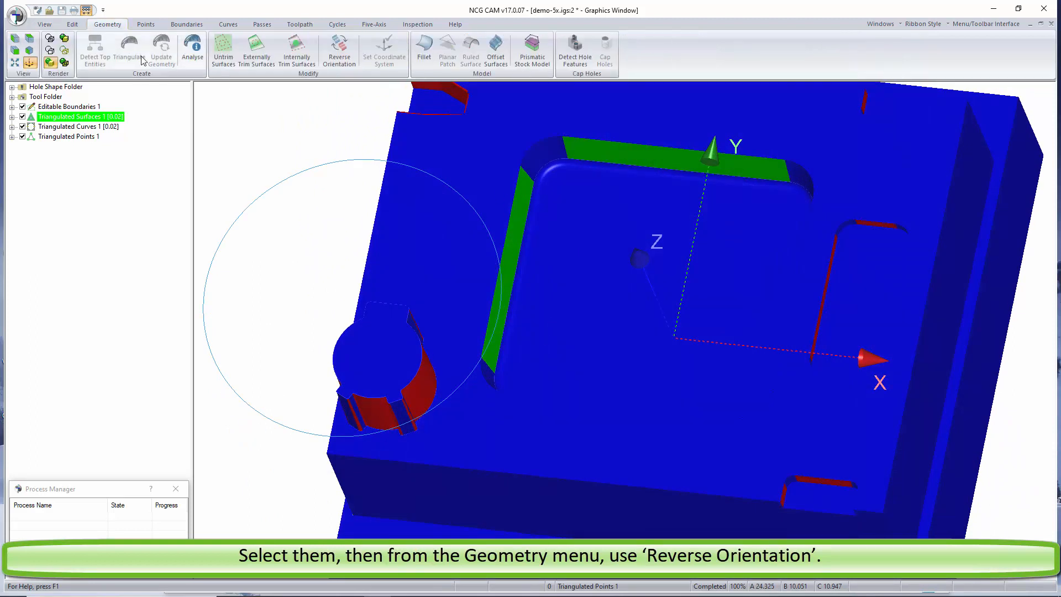
{"action": "left_click", "coordinate": [340, 50]}
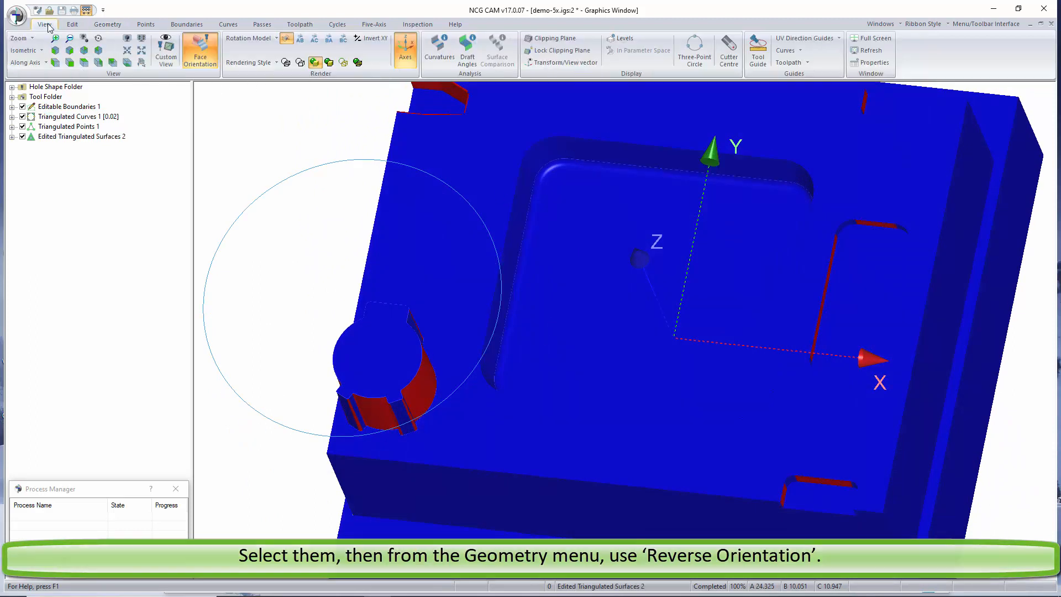
{"action": "left_click", "coordinate": [194, 49]}
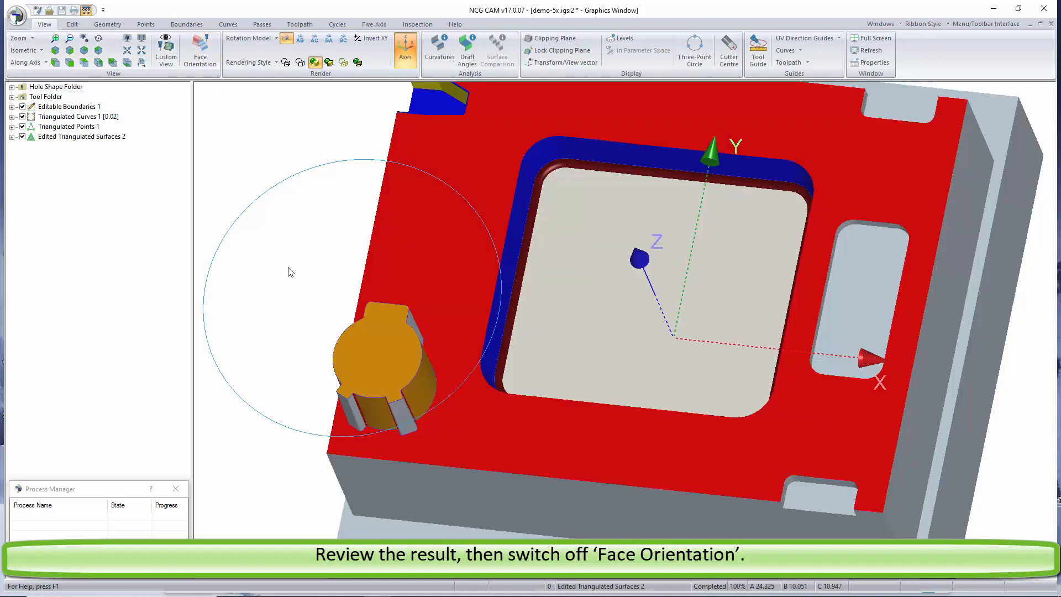
Step: Check the draft angles of the central pocket's walls on the edited surfaces and close the analysis
{"action": "middle_click_drag", "start_coordinate": [576, 373], "coordinate": [578, 356]}
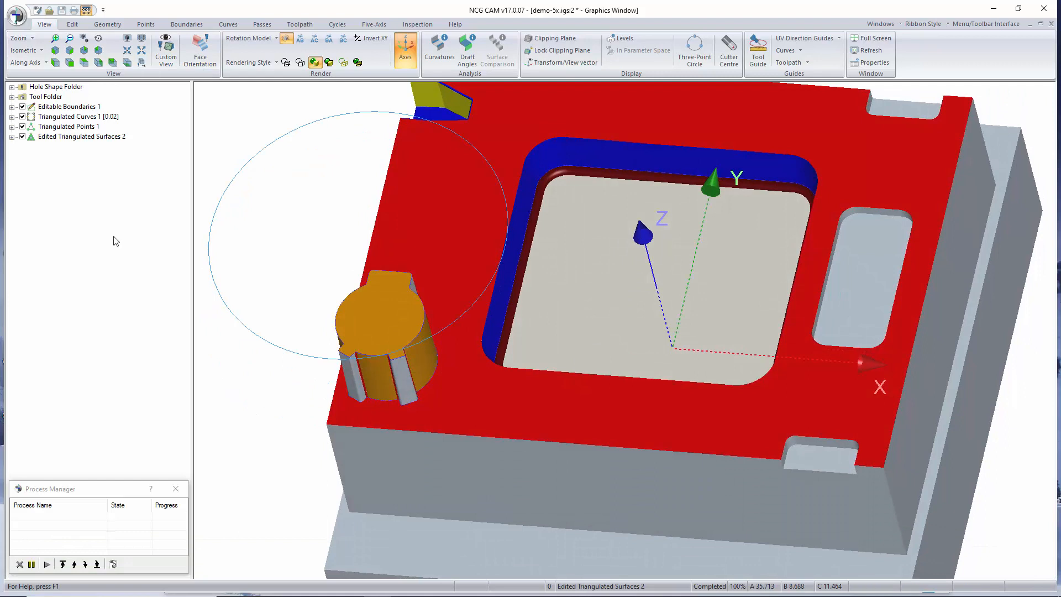
{"action": "left_click", "coordinate": [76, 137]}
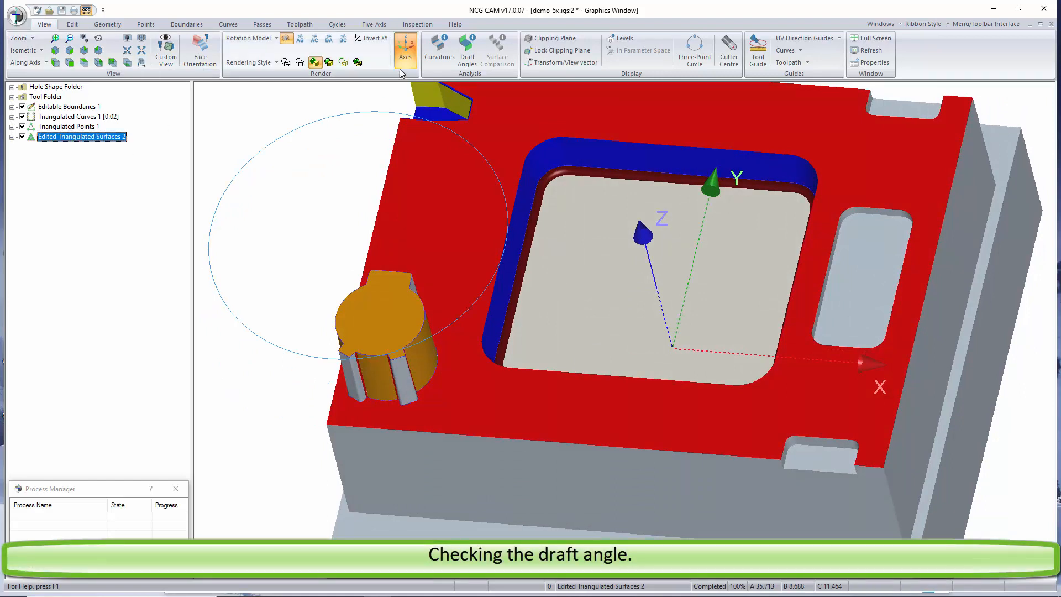
{"action": "left_click", "coordinate": [467, 54]}
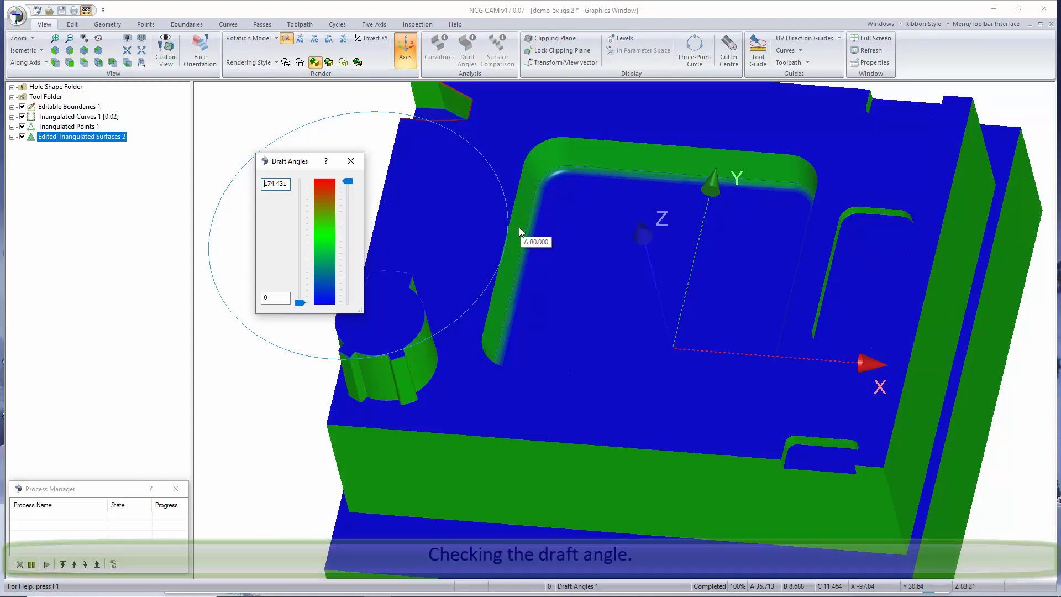
{"action": "left_click", "coordinate": [351, 160]}
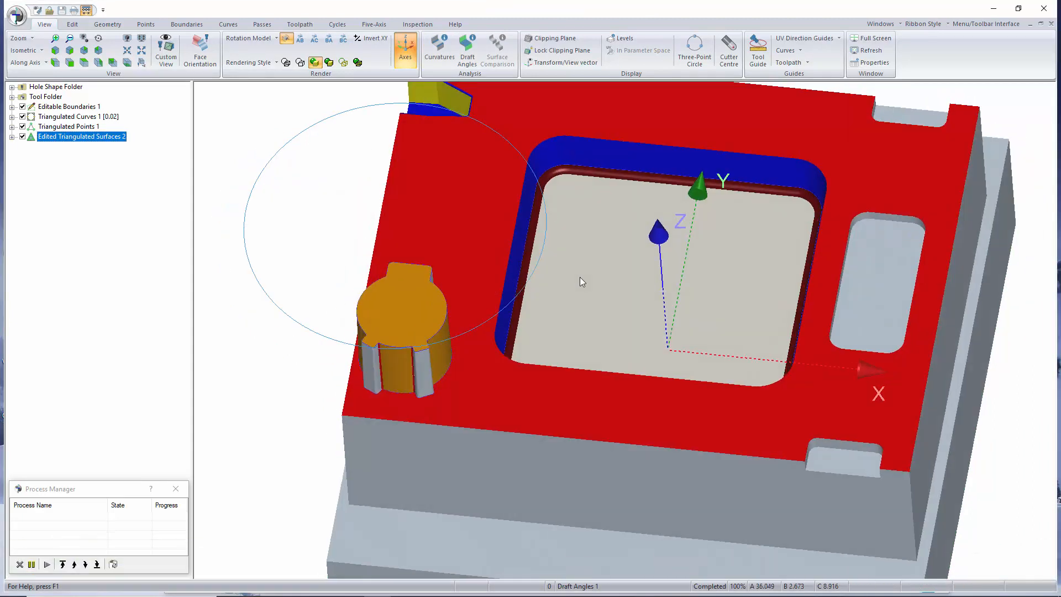
Step: Select all wall and corner surfaces around the central pocket and copy them into a Drive surface folder with Label Geometry
{"action": "left_click", "coordinate": [661, 159]}
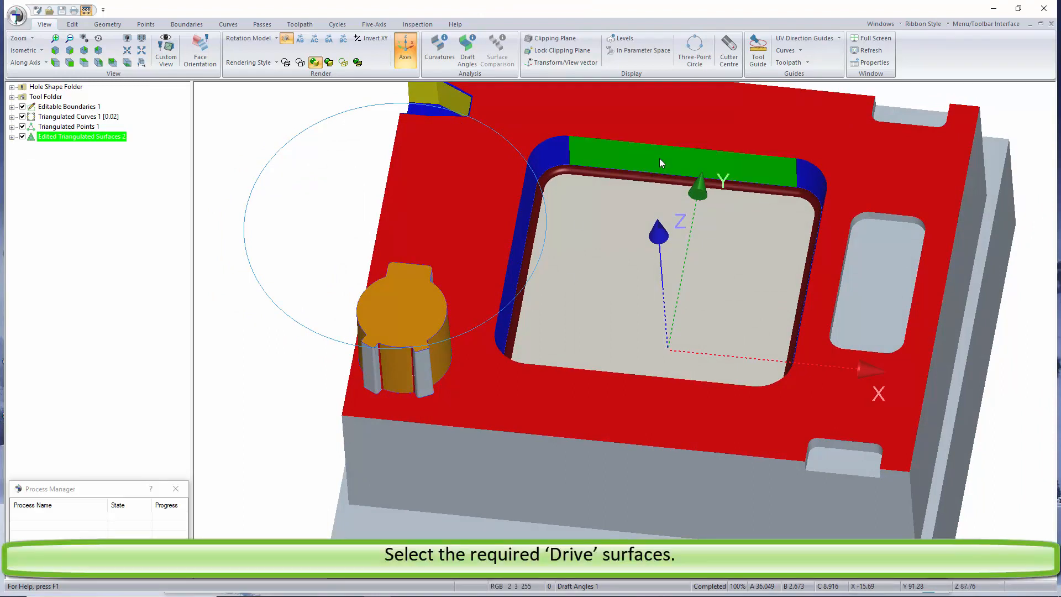
{"action": "left_click", "coordinate": [526, 204]}
{"action": "middle_click_drag", "start_coordinate": [781, 319], "coordinate": [834, 410]}
{"action": "left_click", "coordinate": [838, 346]}
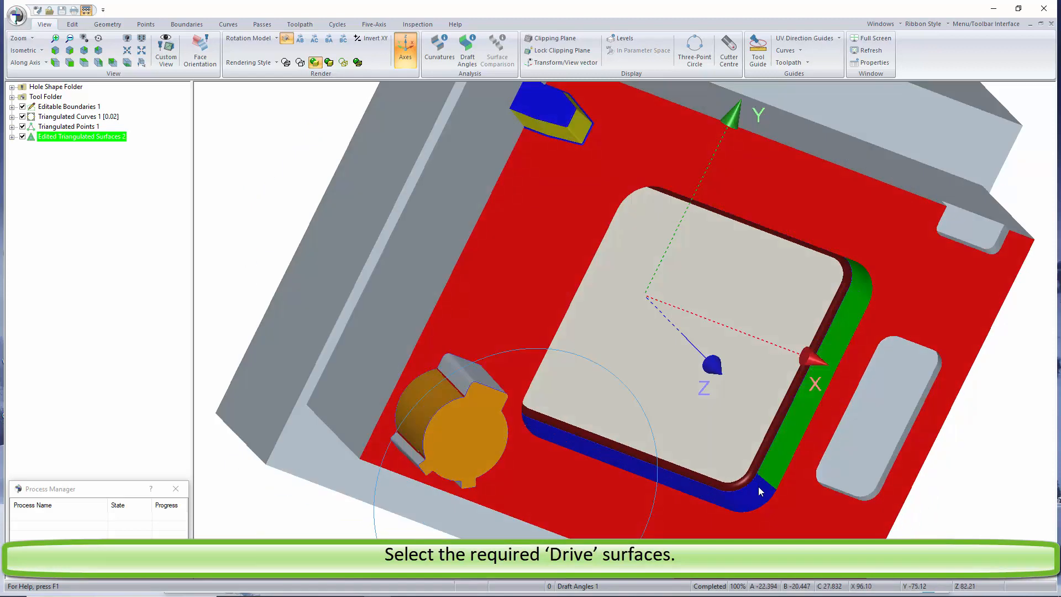
{"action": "left_click", "coordinate": [722, 502]}
{"action": "middle_click_drag", "start_coordinate": [659, 446], "coordinate": [482, 365]}
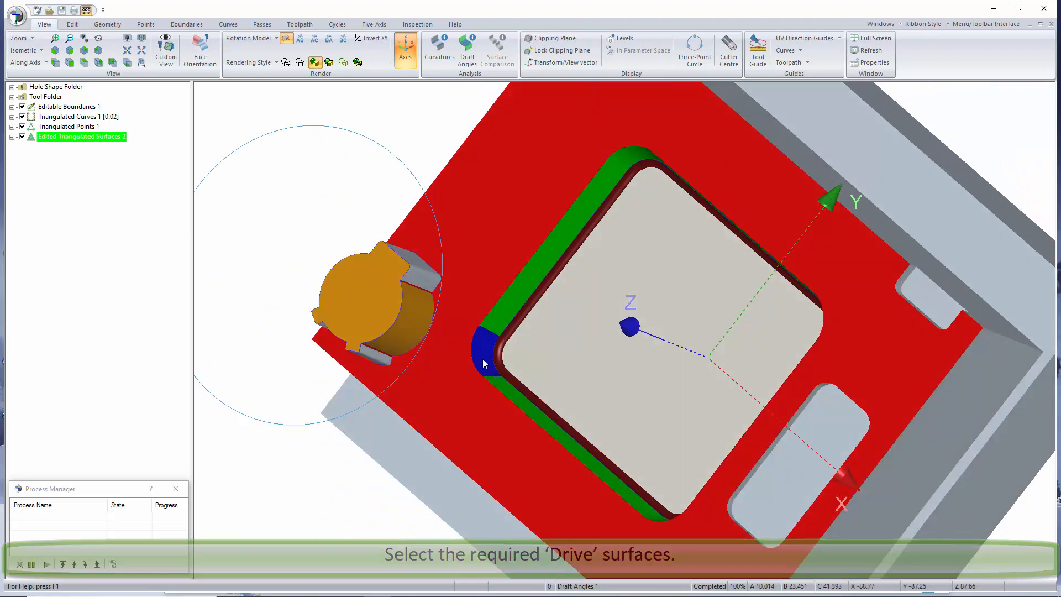
{"action": "left_click", "coordinate": [482, 360]}
{"action": "right_click", "coordinate": [524, 242]}
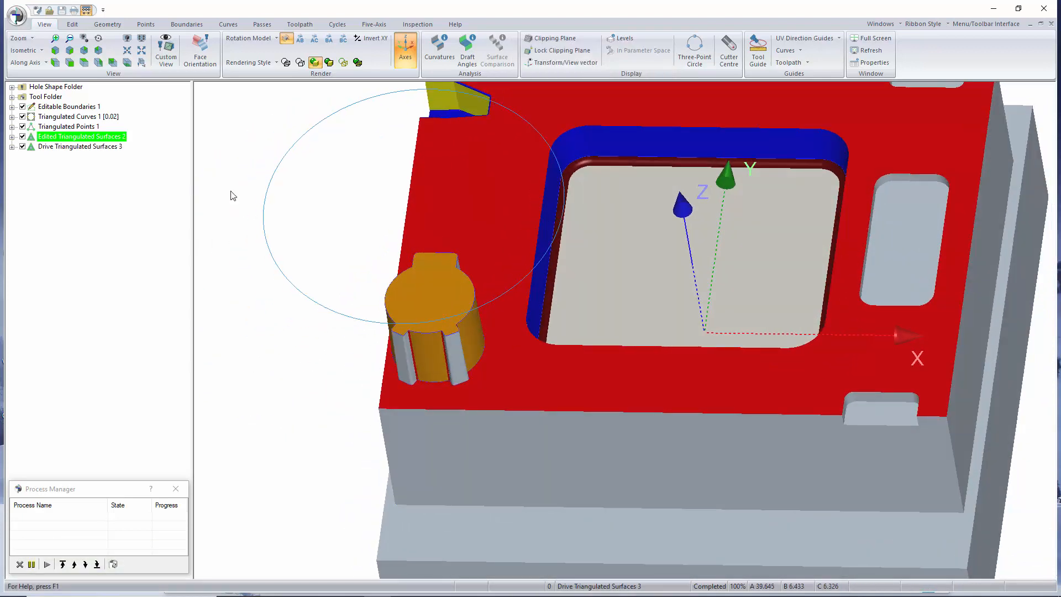
Step: Isolate the drive surfaces for review, redisplay the edited surfaces and hide the drive surface folder
{"action": "left_click", "coordinate": [22, 137]}
{"action": "middle_click_drag", "start_coordinate": [509, 279], "coordinate": [535, 275]}
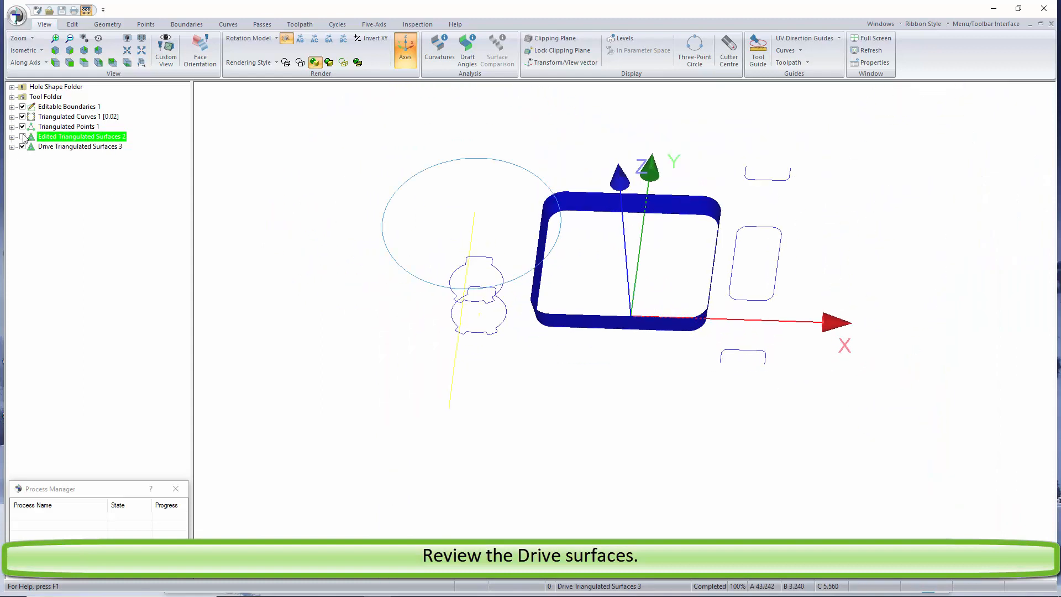
{"action": "left_click", "coordinate": [22, 136]}
{"action": "left_click", "coordinate": [22, 146]}
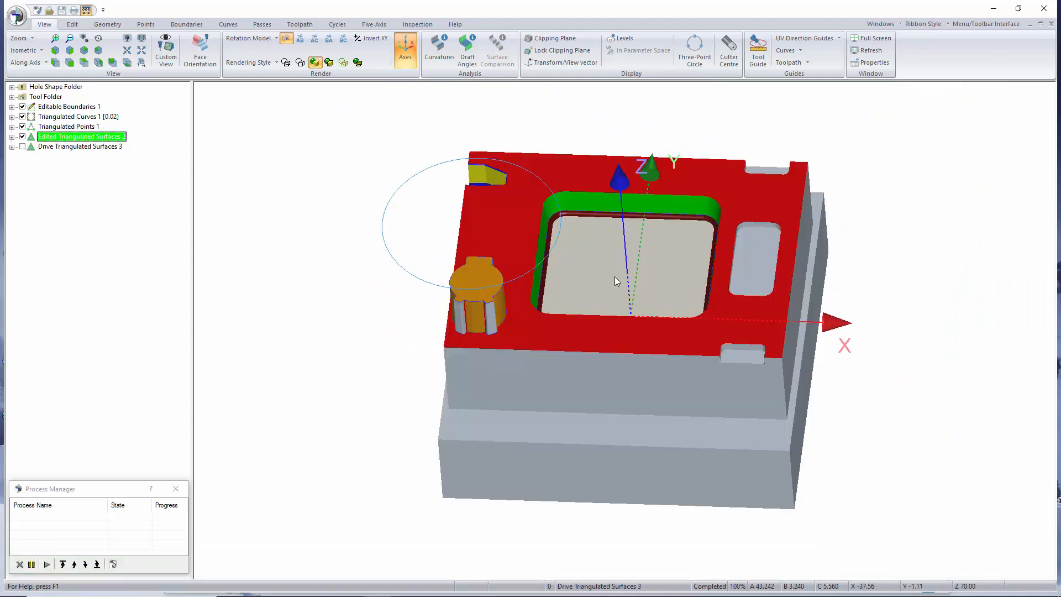
Step: Invert the surface selection and copy the selected surfaces into a Check surface folder with Label Geometry
{"action": "right_click", "coordinate": [565, 210]}
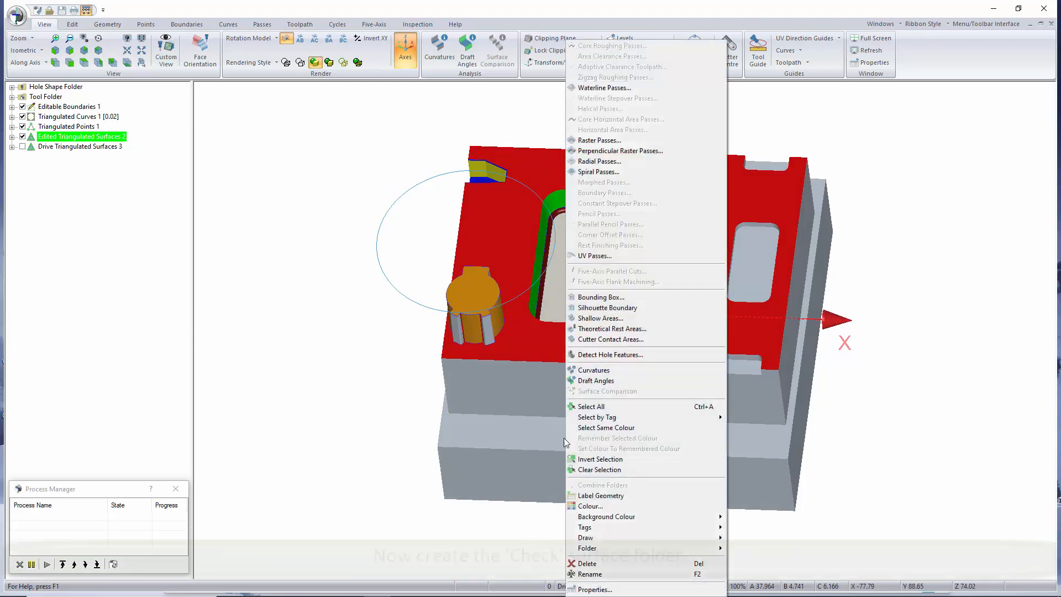
{"action": "left_click", "coordinate": [598, 459]}
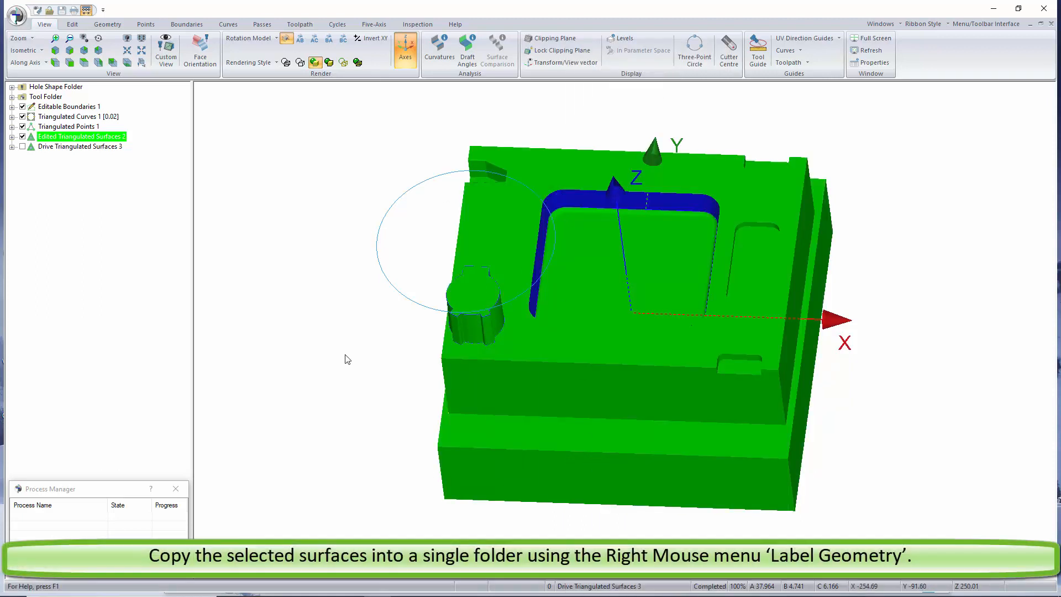
{"action": "right_click", "coordinate": [379, 278]}
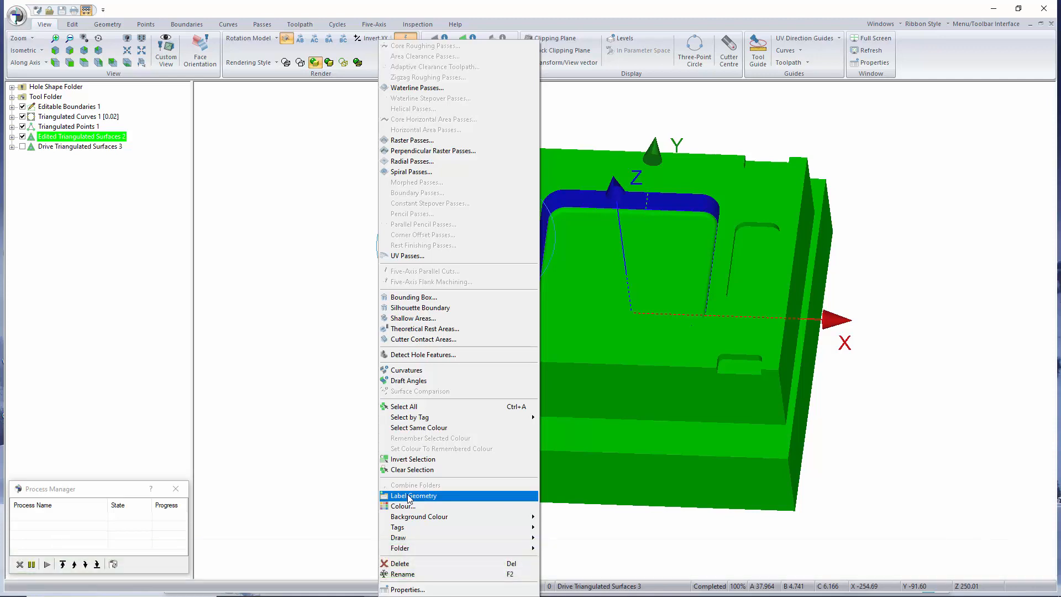
{"action": "left_click", "coordinate": [409, 497], "text": "shift"}
Step: Hide the edited surfaces, review the check surfaces on their own and hide them as well
{"action": "left_click", "coordinate": [22, 136]}
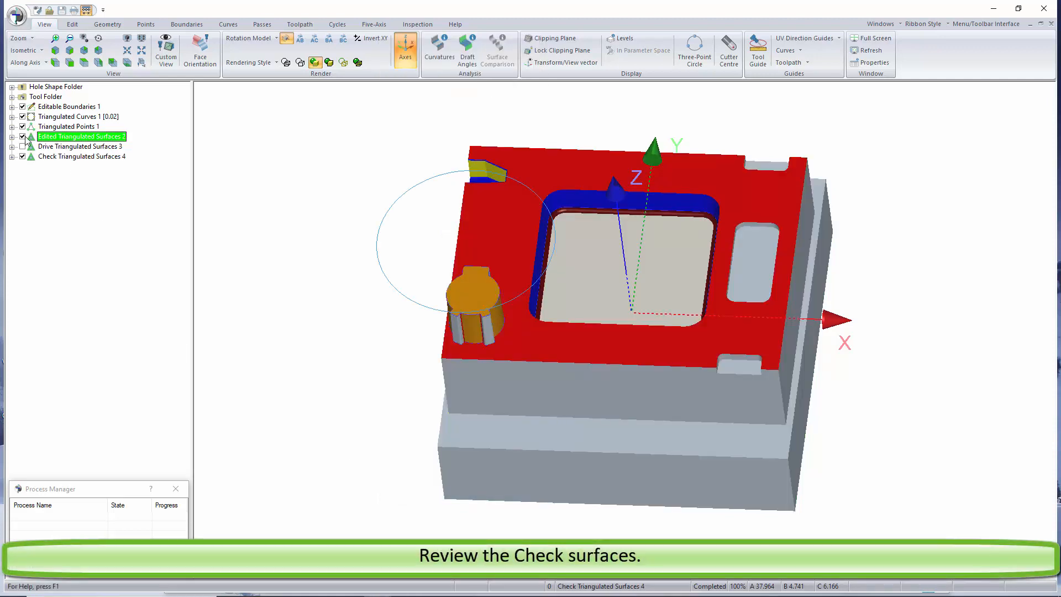
{"action": "middle_click_drag", "start_coordinate": [348, 227], "coordinate": [496, 290]}
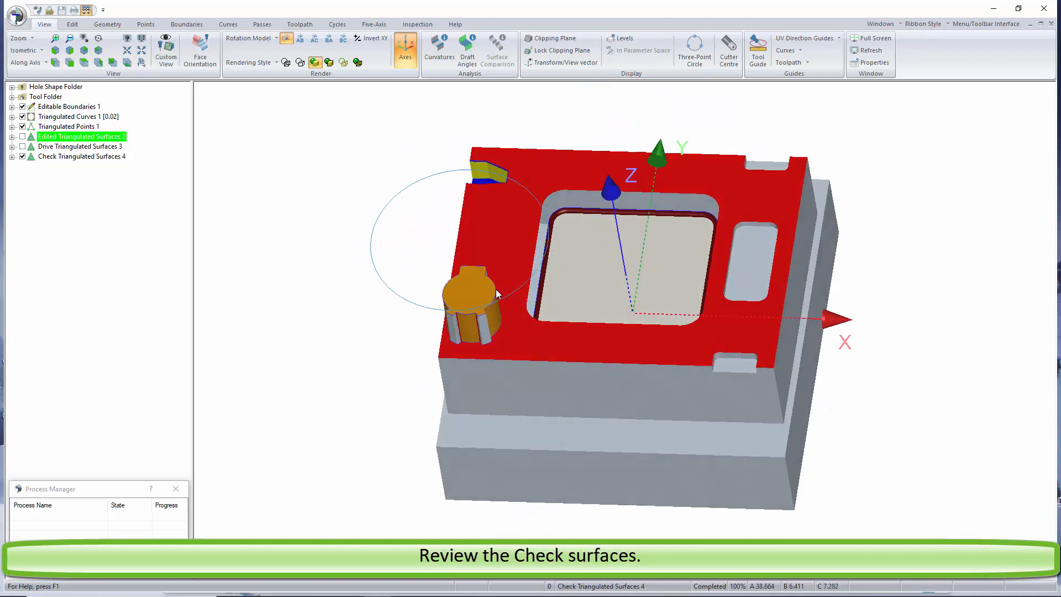
{"action": "left_click", "coordinate": [22, 156]}
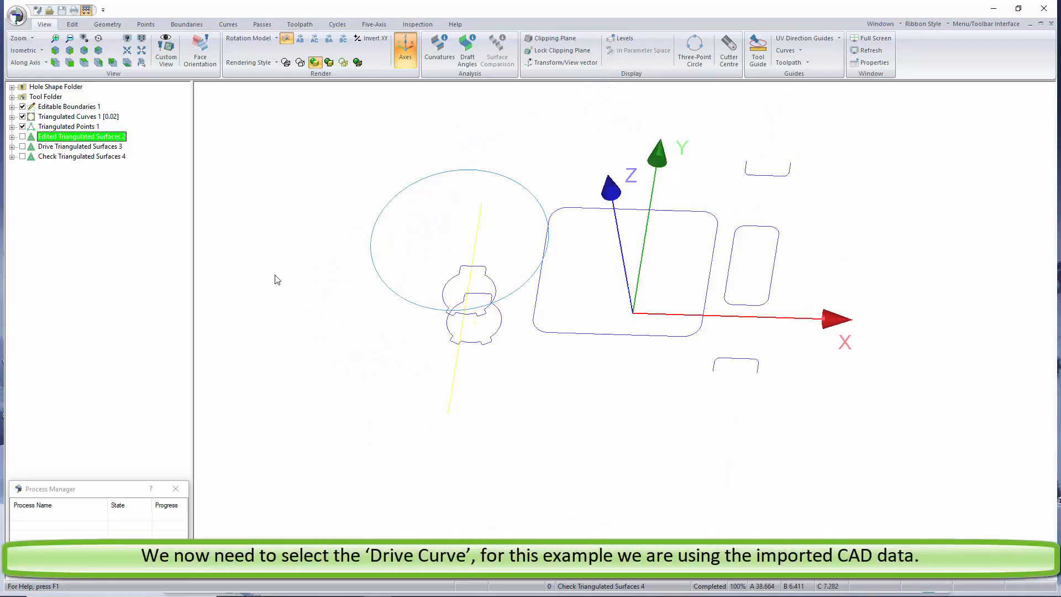
Step: Select all imported curves outlining the central pocket and compare their alignment with the drive surfaces
{"action": "left_click", "coordinate": [48, 117]}
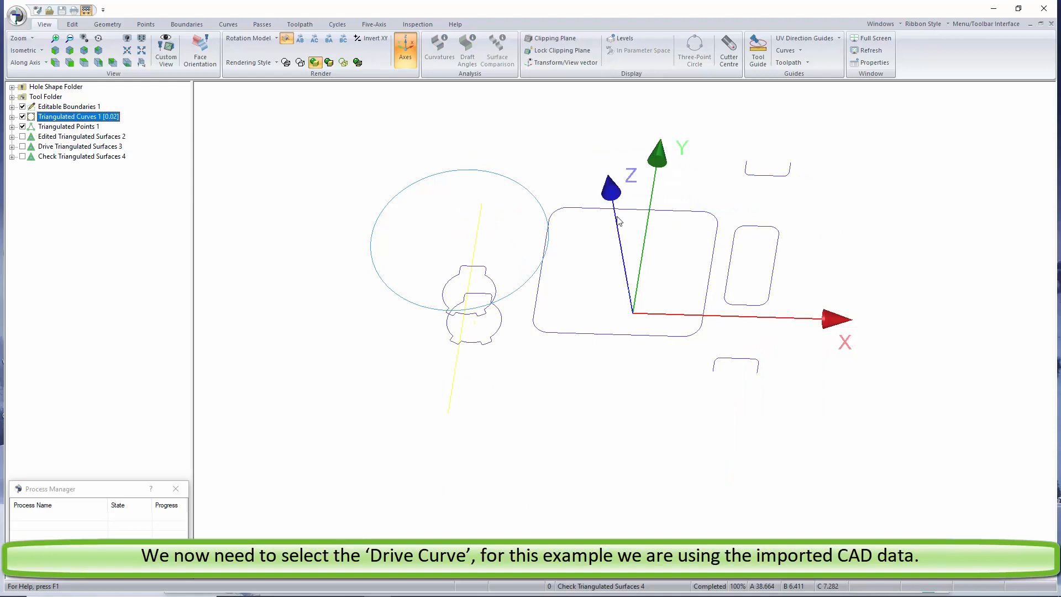
{"action": "scroll", "coordinate": [553, 302], "scroll_direction": "up", "scroll_amount": 3}
{"action": "left_click_drag", "start_coordinate": [544, 297], "coordinate": [525, 328]}
{"action": "left_click_drag", "start_coordinate": [528, 380], "coordinate": [515, 418]}
{"action": "left_click_drag", "start_coordinate": [496, 316], "coordinate": [496, 350]}
{"action": "left_click_drag", "start_coordinate": [553, 387], "coordinate": [648, 441]}
{"action": "left_click_drag", "start_coordinate": [778, 400], "coordinate": [804, 444]}
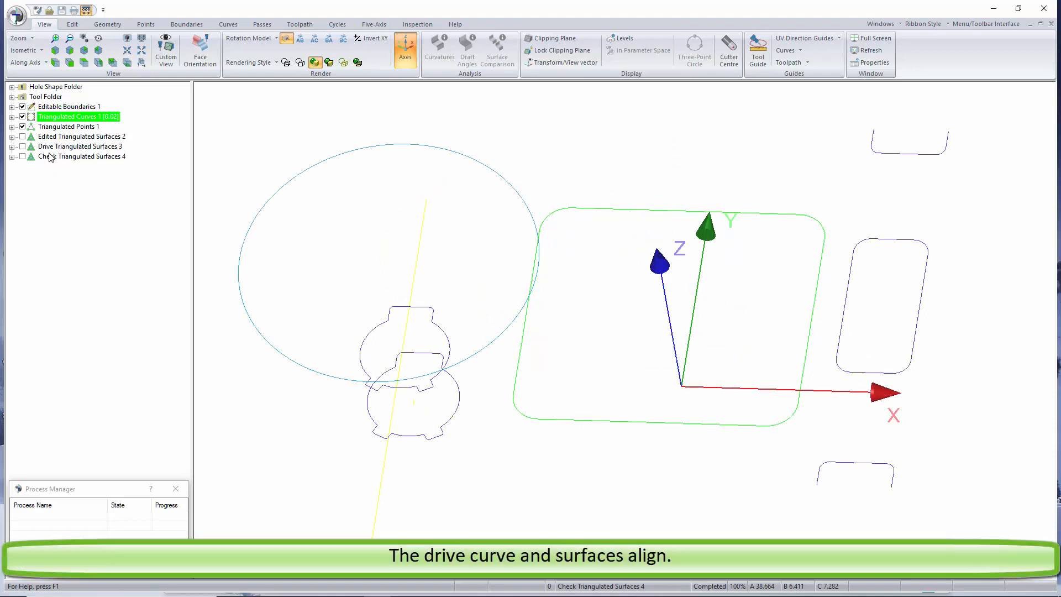
{"action": "left_click", "coordinate": [23, 147]}
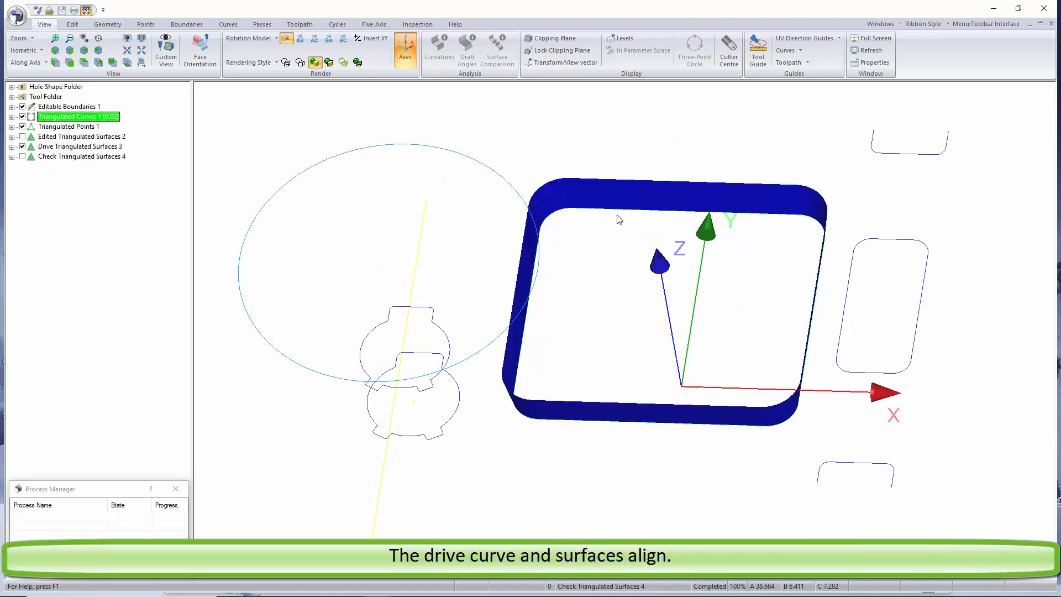
{"action": "left_click", "coordinate": [22, 146]}
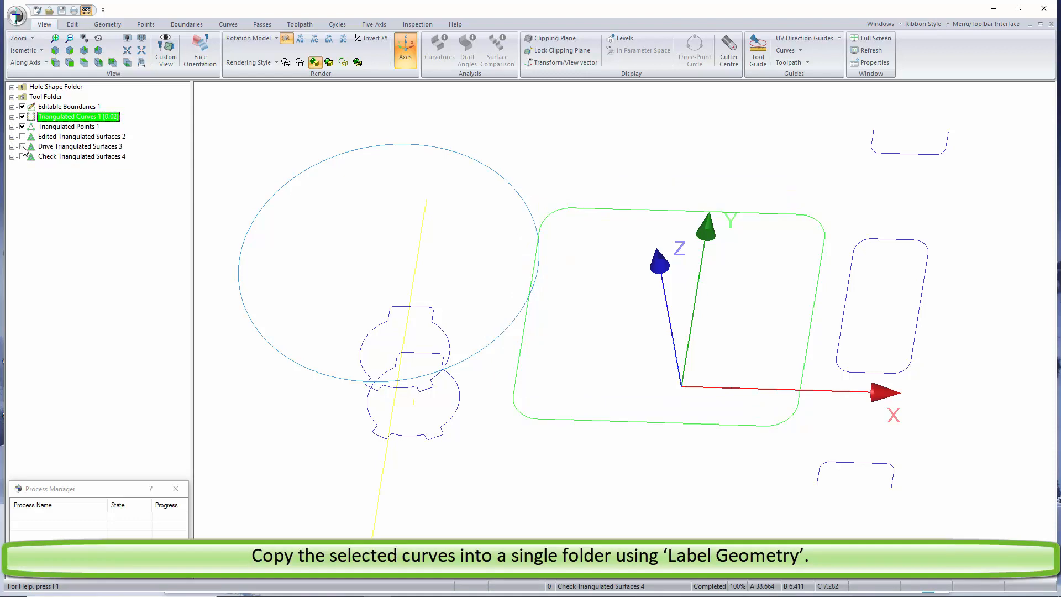
Step: Copy the selected pocket curves into their own folder with Label Geometry and hide the original triangulated curves and points
{"action": "right_click", "coordinate": [420, 222]}
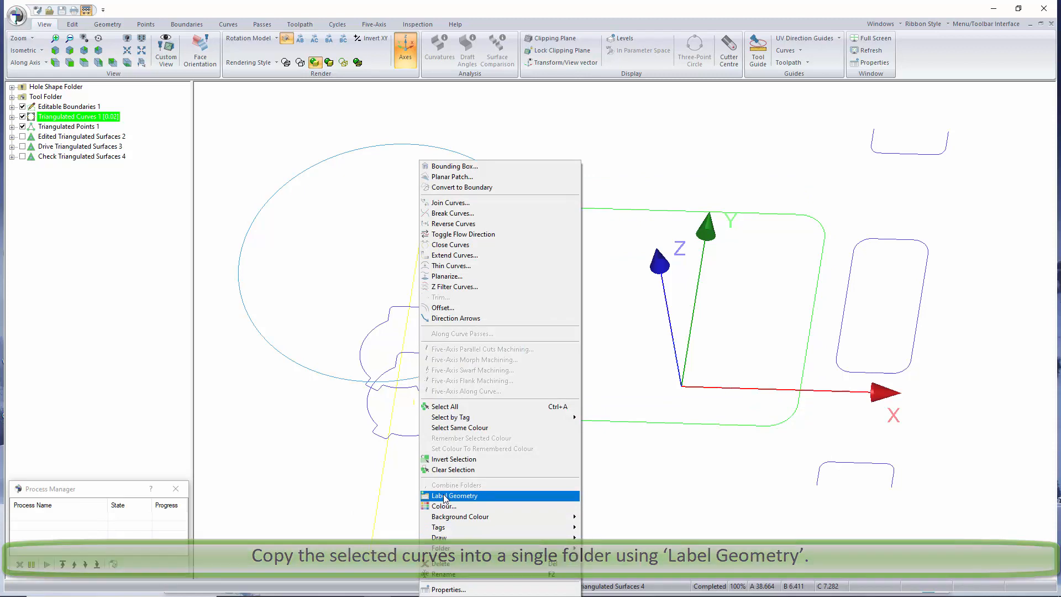
{"action": "left_click", "coordinate": [445, 496]}
{"action": "left_click", "coordinate": [22, 117]}
{"action": "left_click", "coordinate": [23, 127]}
Step: Join the curves in the Edited Triangulated Curves folder with a tangent angle of 60 and a maximum gap of 0.02
{"action": "left_click", "coordinate": [35, 166]}
{"action": "right_click", "coordinate": [35, 166]}
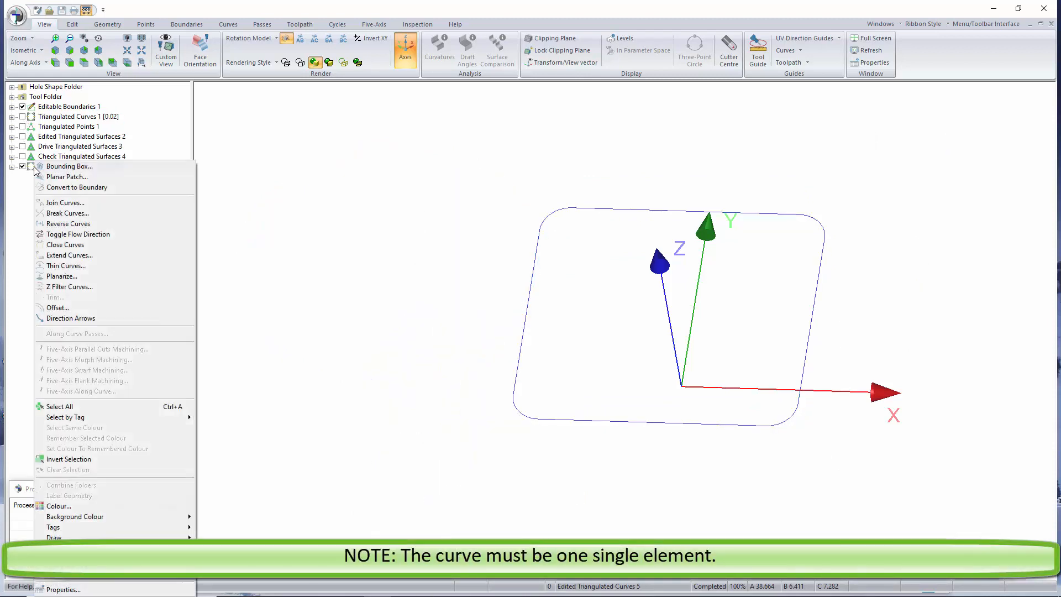
{"action": "left_click", "coordinate": [58, 206]}
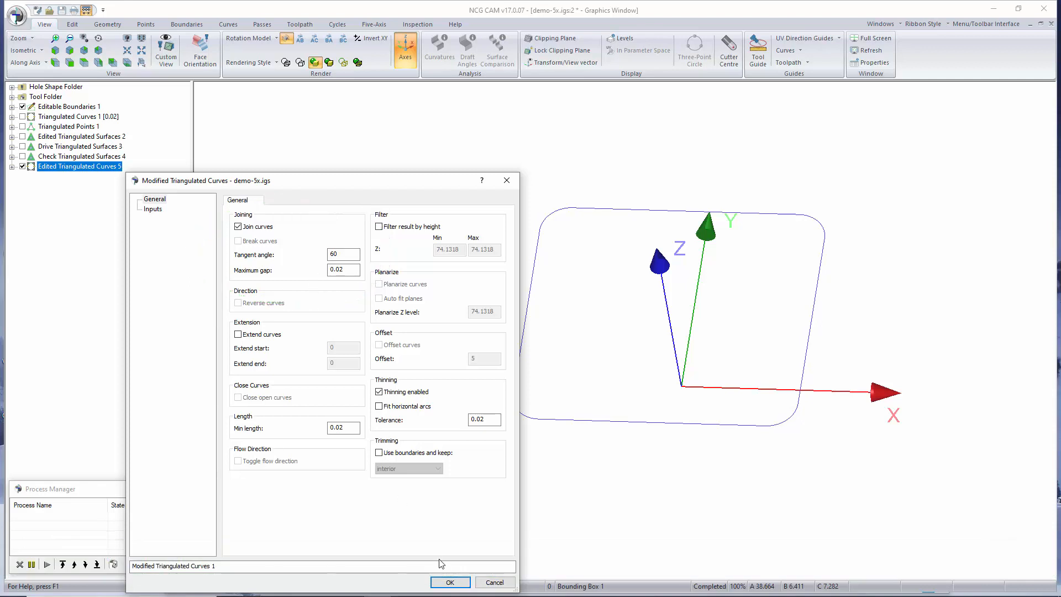
{"action": "left_click", "coordinate": [450, 582]}
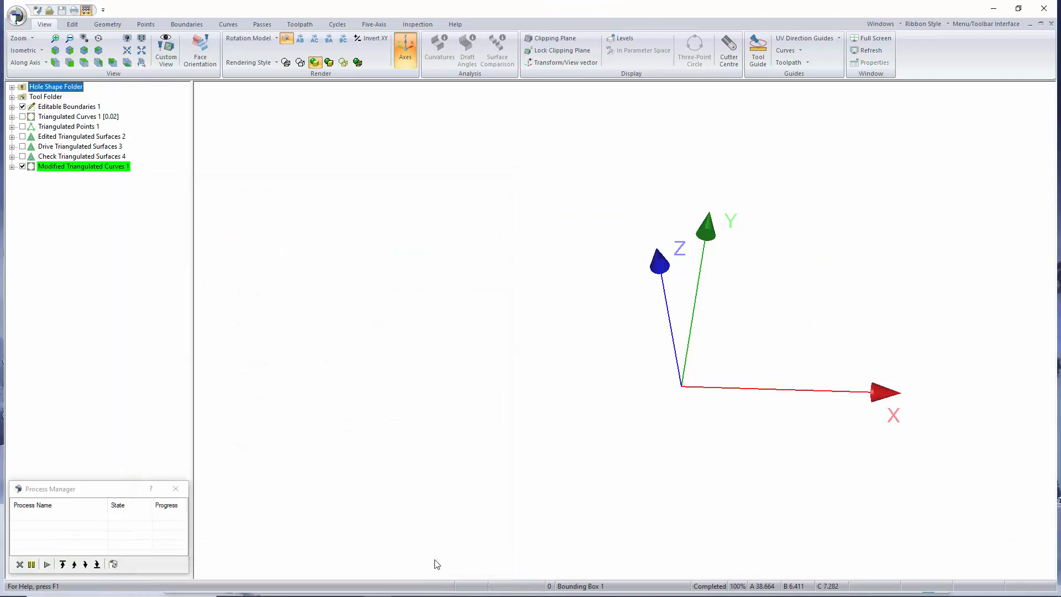
Step: Examine the Tessellations inside the joined curves folder to check how many curve elements it contains
{"action": "left_click", "coordinate": [11, 166]}
{"action": "left_click", "coordinate": [23, 196]}
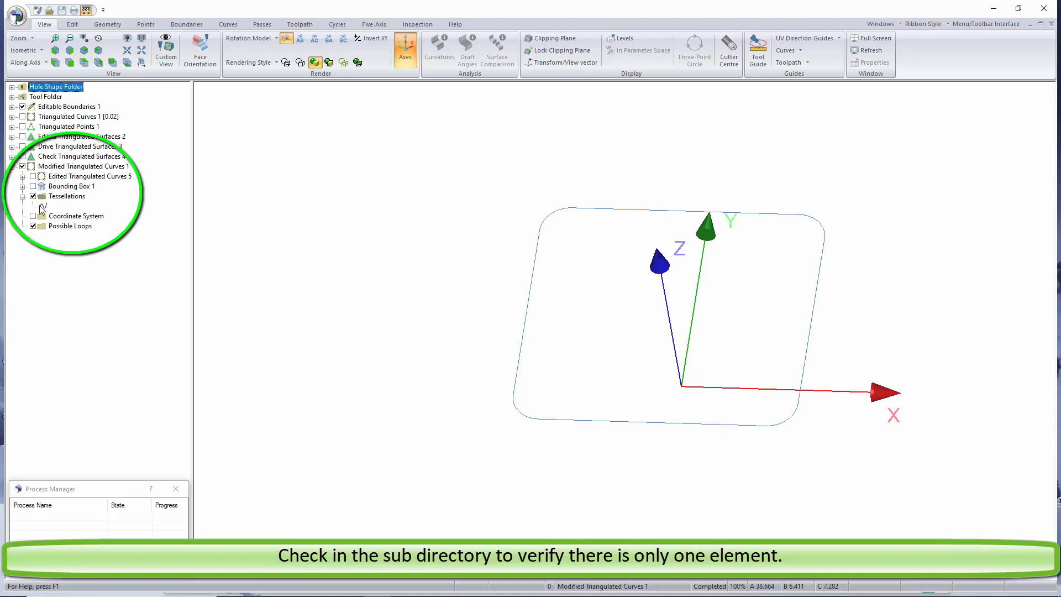
{"action": "left_click", "coordinate": [43, 207]}
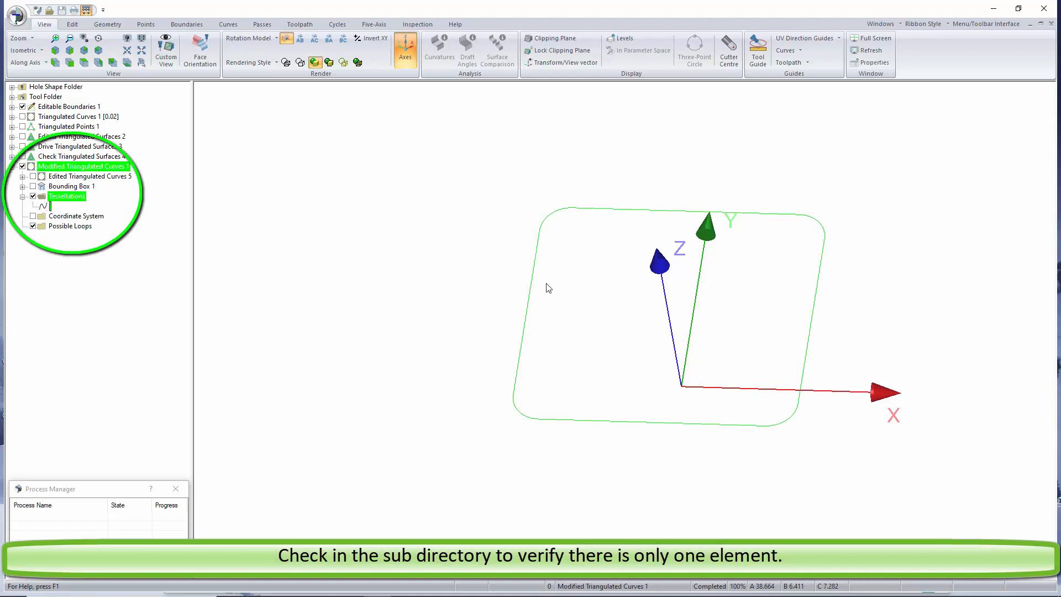
{"action": "left_click", "coordinate": [12, 166]}
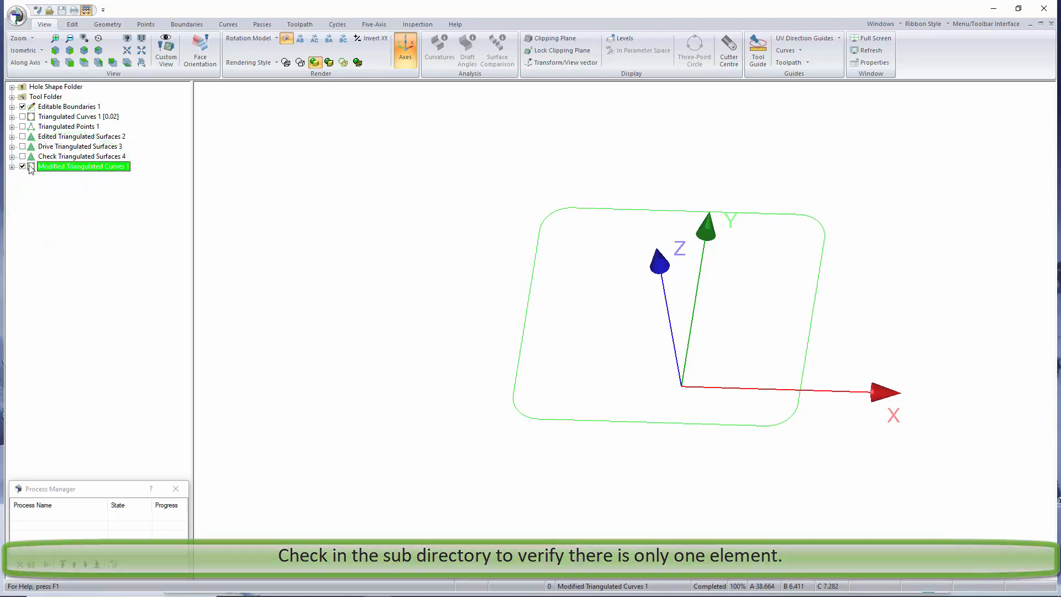
Step: Rename the joined curves folder to "swarf curve" through its properties, re-running dependent plans and replacing root folders
{"action": "right_click", "coordinate": [31, 166]}
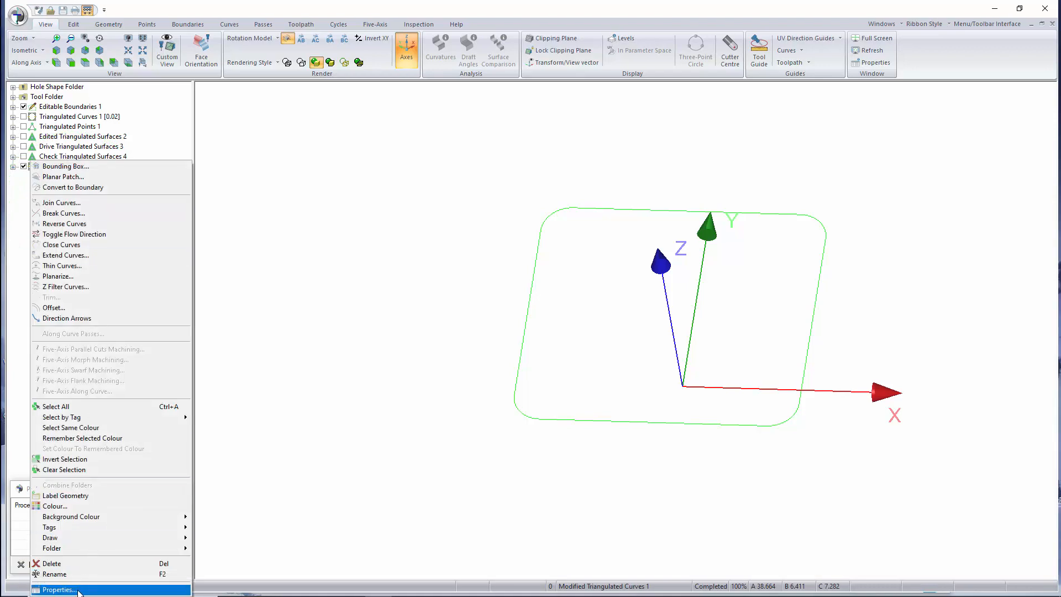
{"action": "left_click", "coordinate": [58, 590]}
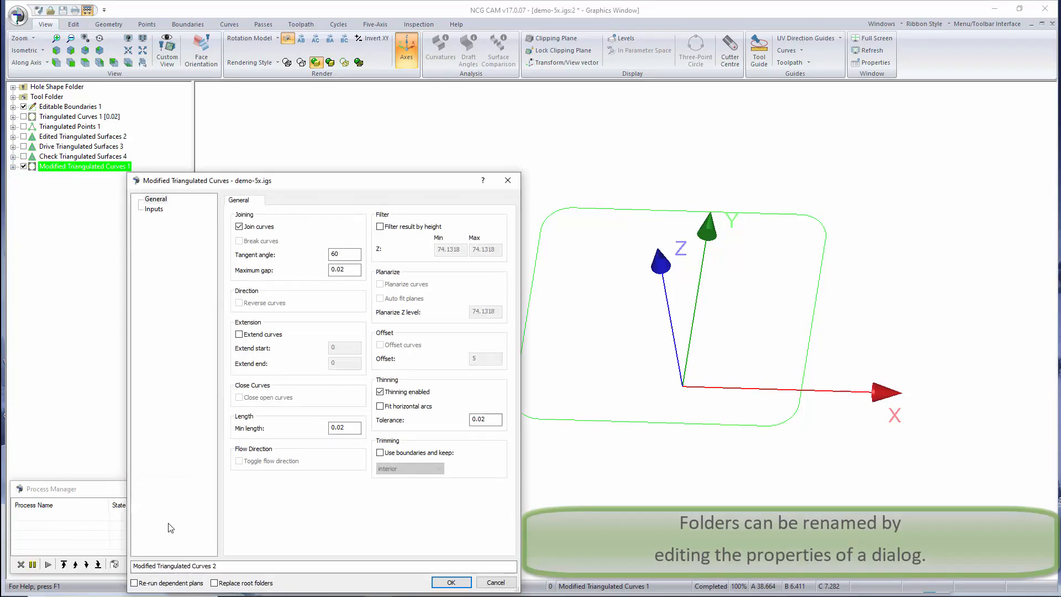
{"action": "left_click", "coordinate": [151, 585]}
{"action": "left_click", "coordinate": [217, 584]}
{"action": "left_click_drag", "start_coordinate": [222, 566], "coordinate": [72, 544]}
{"action": "type", "text": "swarf curve"}
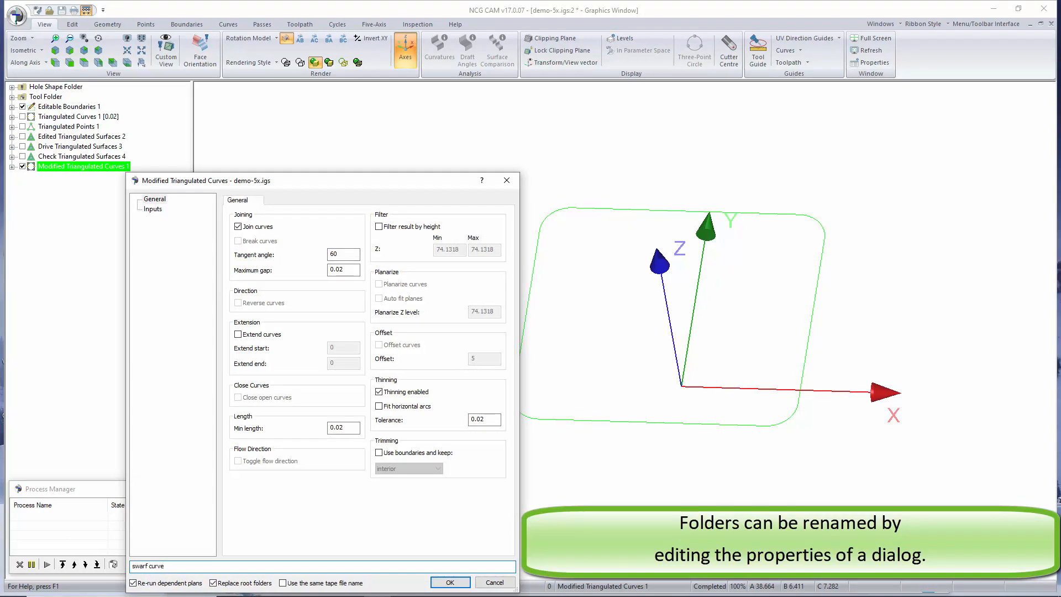
{"action": "left_click", "coordinate": [450, 582]}
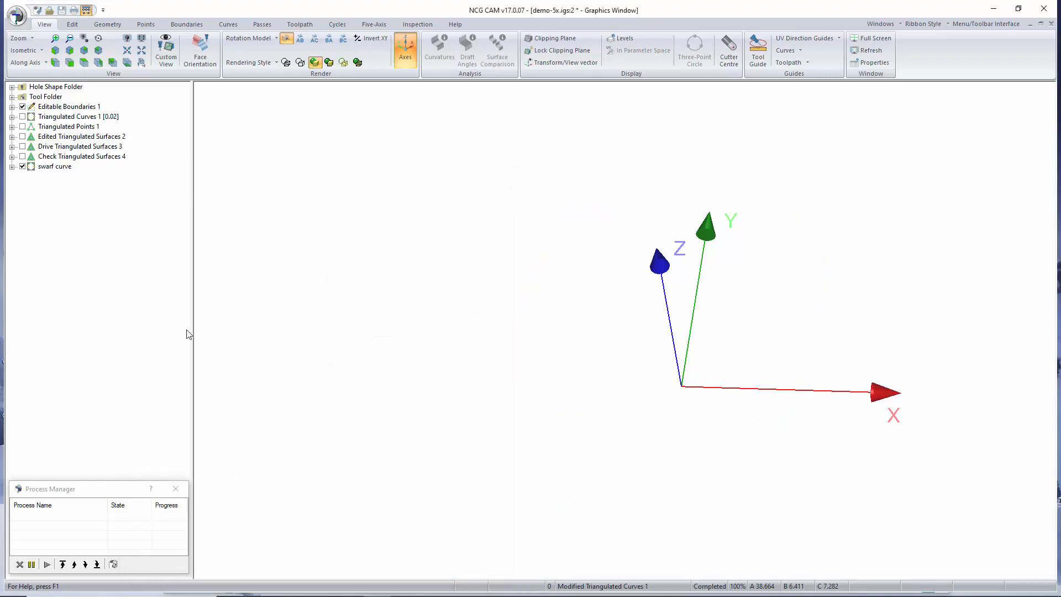
Step: Move the swarf curve folder between the drive and check surface folders and display both surface folders
{"action": "left_click", "coordinate": [41, 167]}
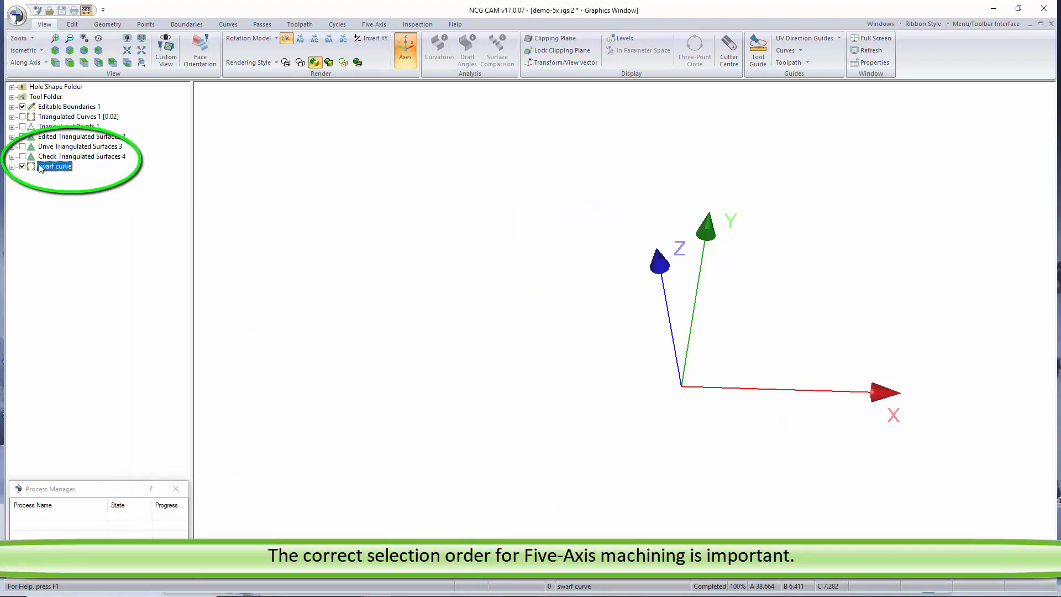
{"action": "left_click_drag", "start_coordinate": [41, 168], "coordinate": [25, 152]}
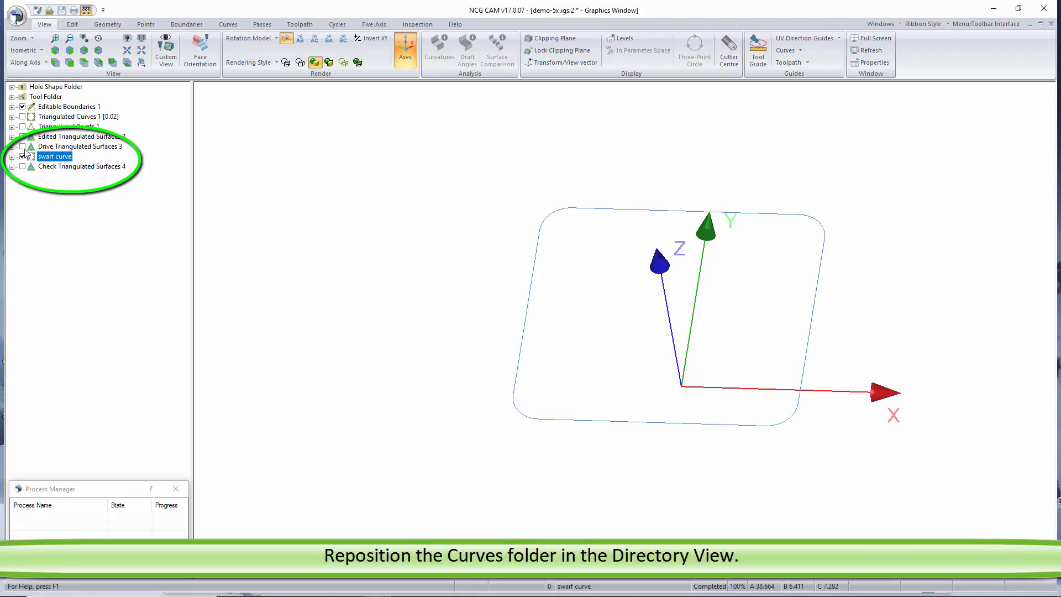
{"action": "left_click", "coordinate": [22, 147]}
{"action": "left_click", "coordinate": [23, 167]}
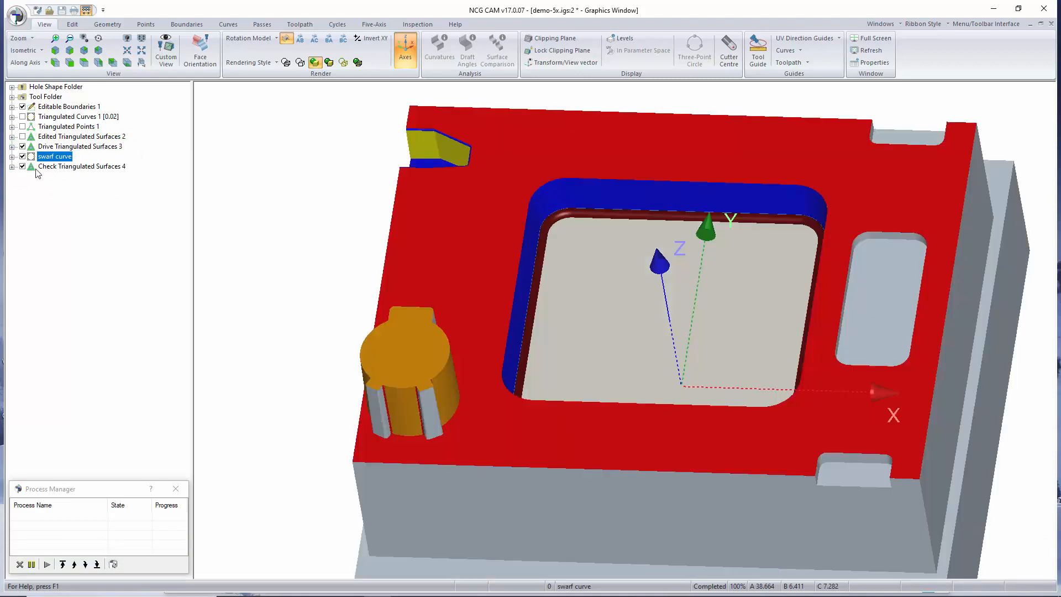
Step: Select the drive surfaces, swarf curve and check surfaces in that order and start Five-Axis Swarf Machining on them
{"action": "left_click", "coordinate": [66, 147]}
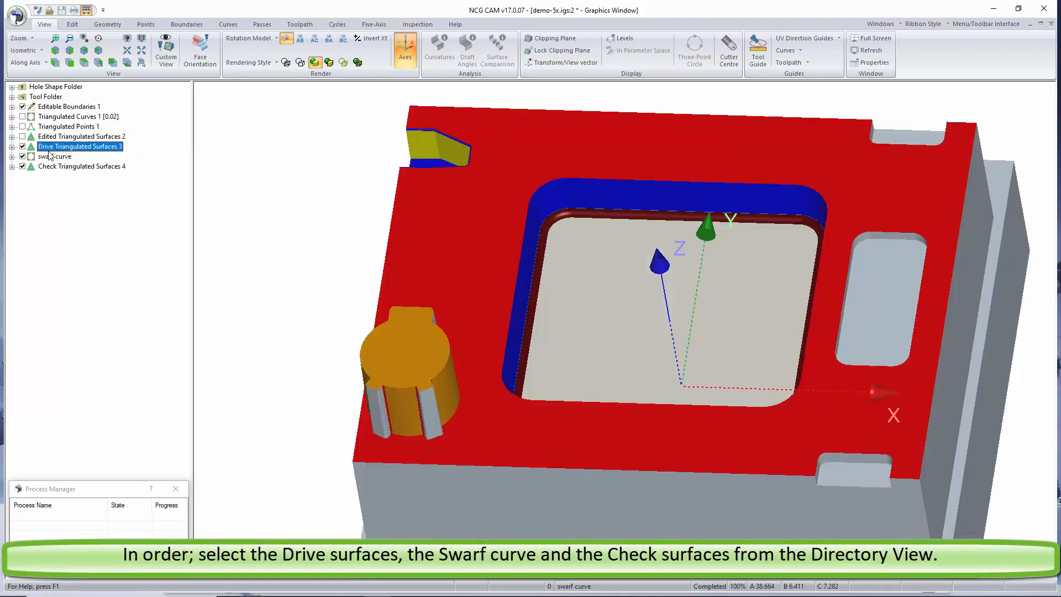
{"action": "left_click", "coordinate": [50, 157], "text": "ctrl"}
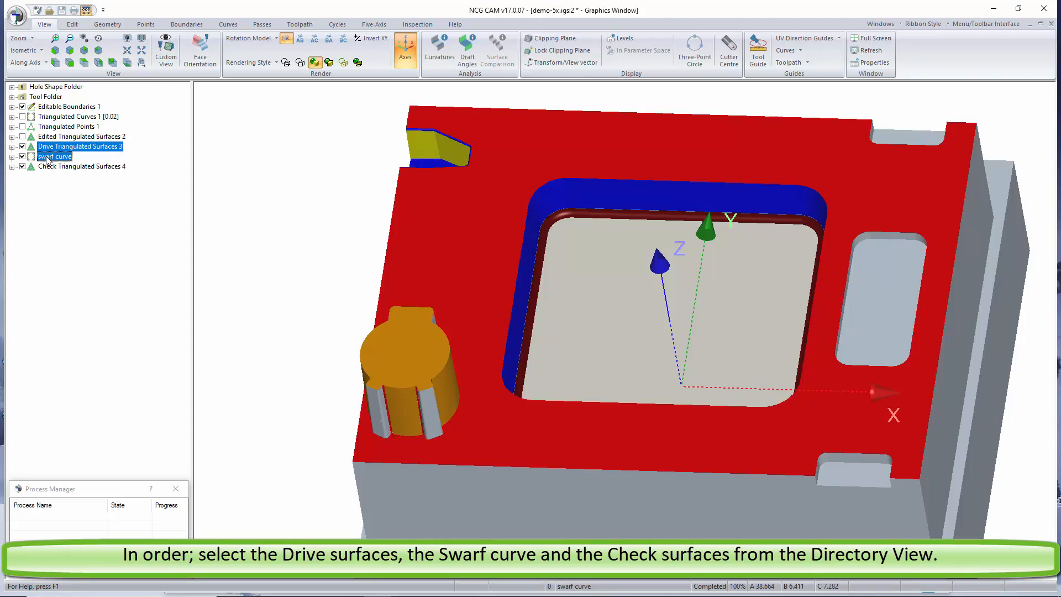
{"action": "left_click", "coordinate": [47, 167], "text": "ctrl"}
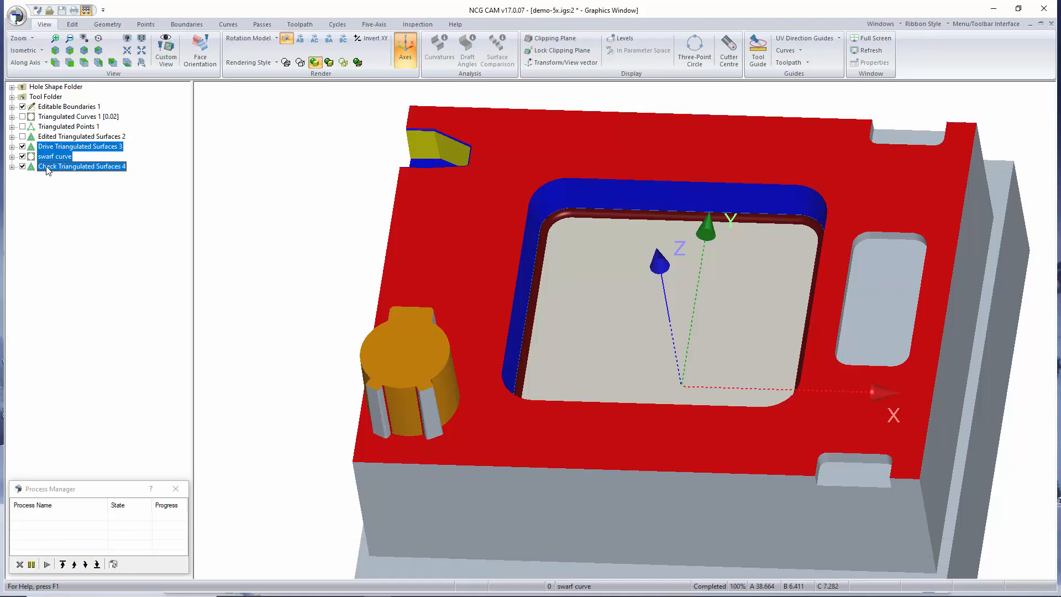
{"action": "right_click", "coordinate": [241, 148]}
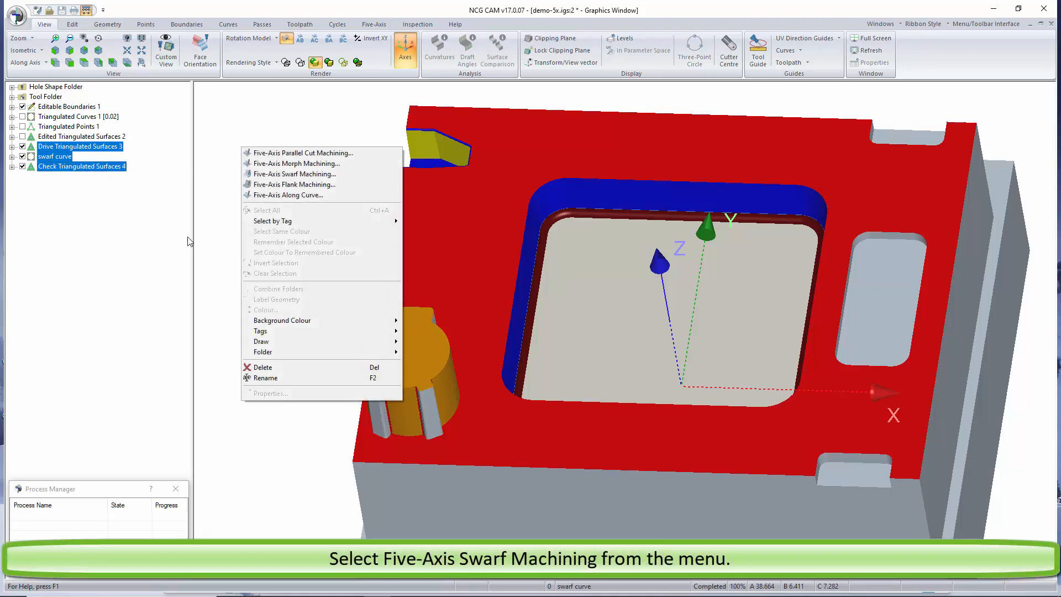
{"action": "left_click", "coordinate": [299, 176]}
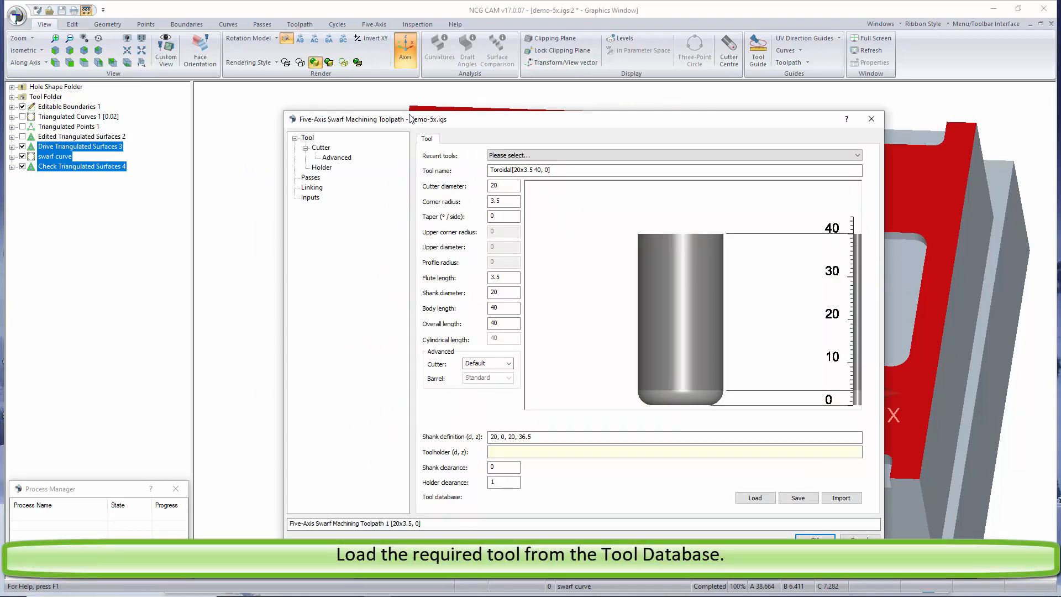
Step: Load the tool 32020/10 1006372/10 from the ncg-5x_v16 catalogue of the tool database for the swarf toolpath
{"action": "left_click_drag", "start_coordinate": [410, 118], "coordinate": [218, 67]}
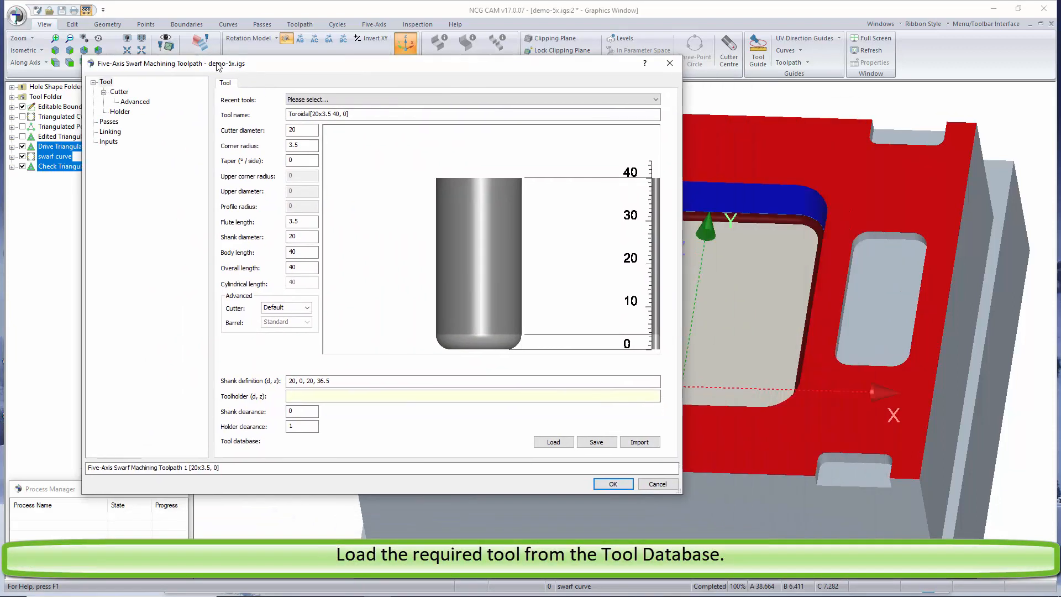
{"action": "left_click", "coordinate": [554, 442]}
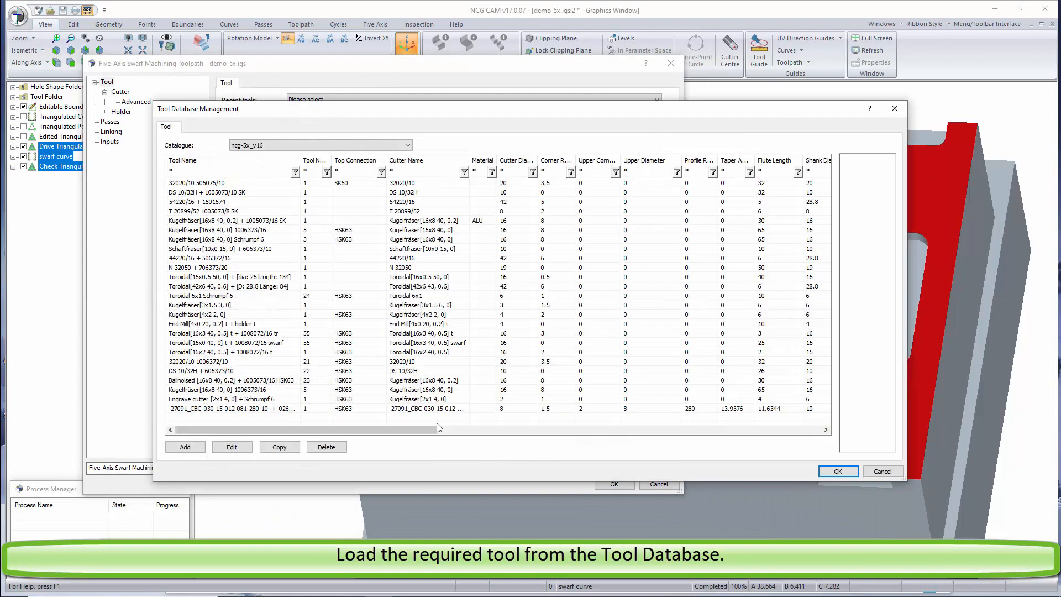
{"action": "left_click", "coordinate": [247, 365]}
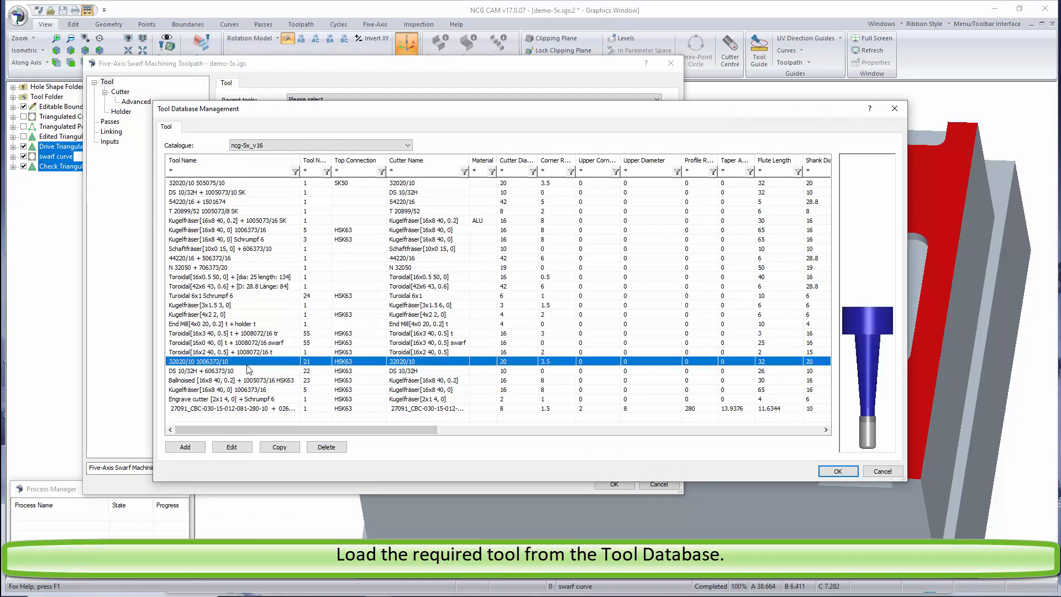
{"action": "left_click", "coordinate": [838, 472]}
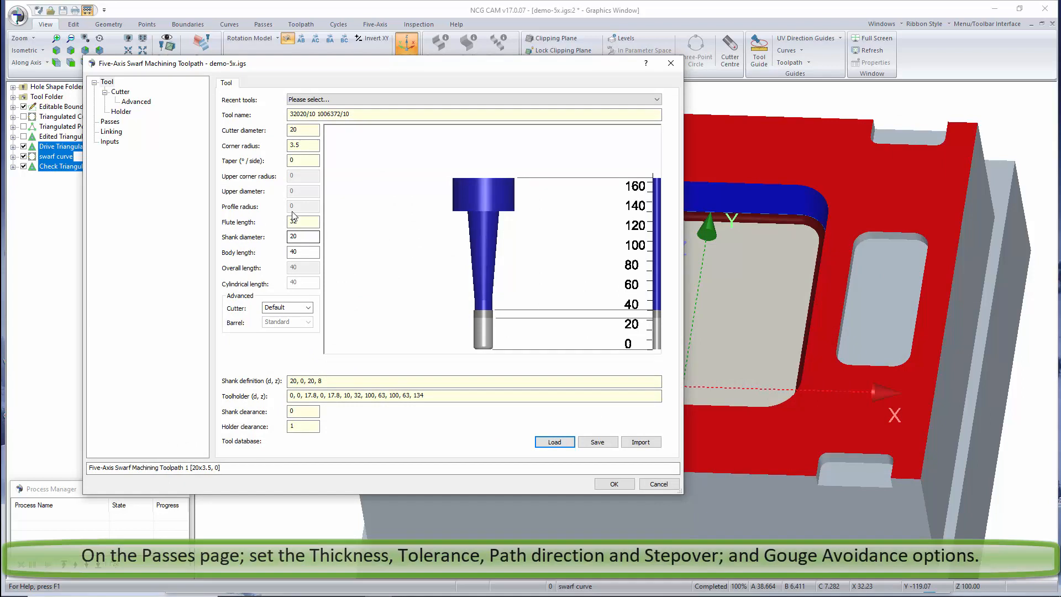
Step: Set the passes' primary tilt gouge avoidance to test only drive surfaces and the secondary retract avoidance to test only check surfaces
{"action": "left_click", "coordinate": [110, 123]}
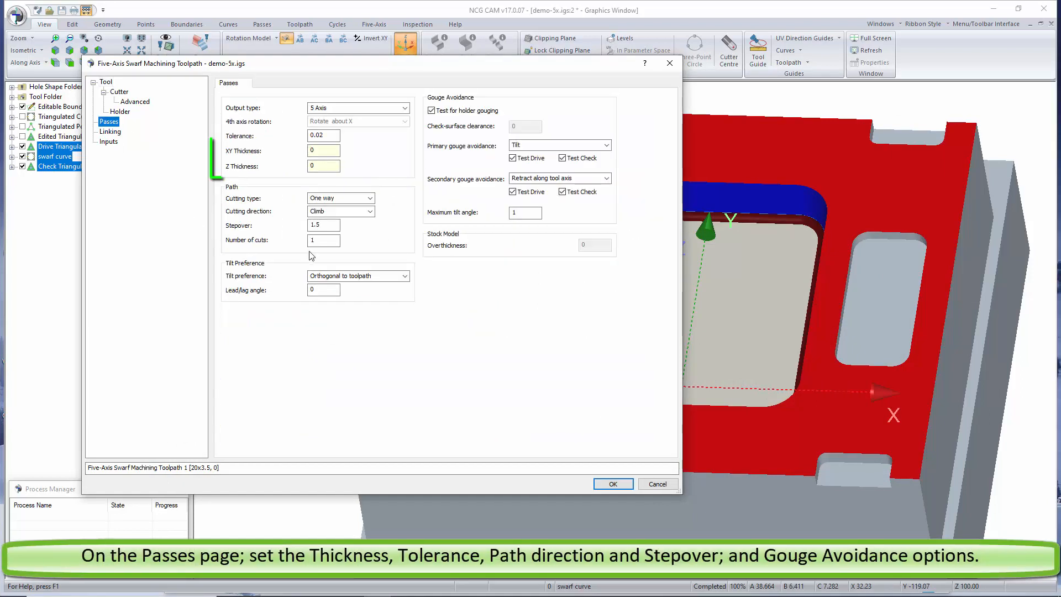
{"action": "left_click", "coordinate": [331, 151]}
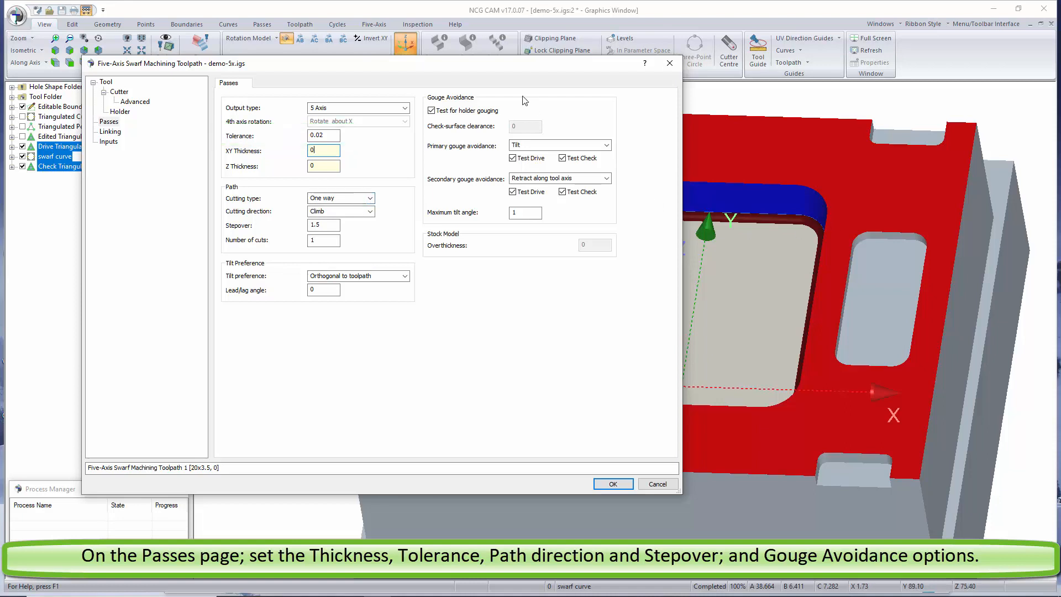
{"action": "left_click_drag", "start_coordinate": [489, 63], "coordinate": [415, 41]}
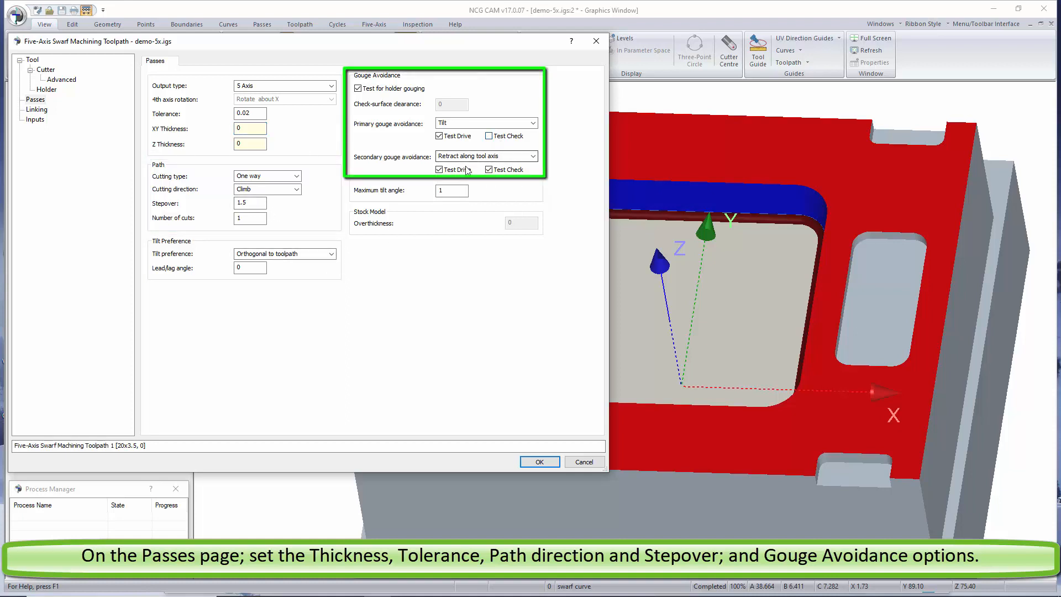
{"action": "left_click", "coordinate": [440, 169]}
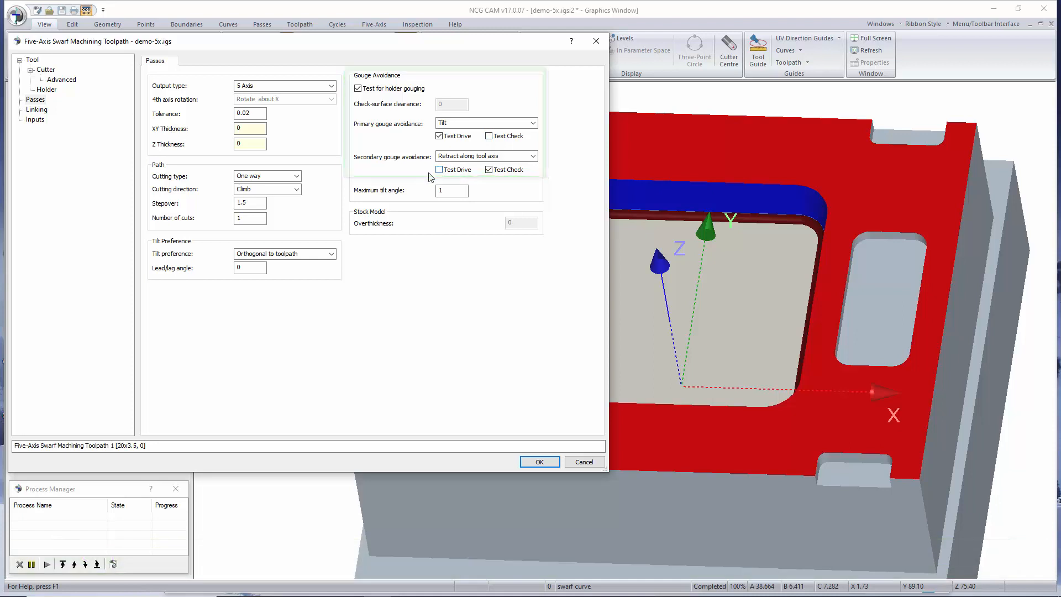
{"action": "left_click_drag", "start_coordinate": [371, 50], "coordinate": [386, 48]}
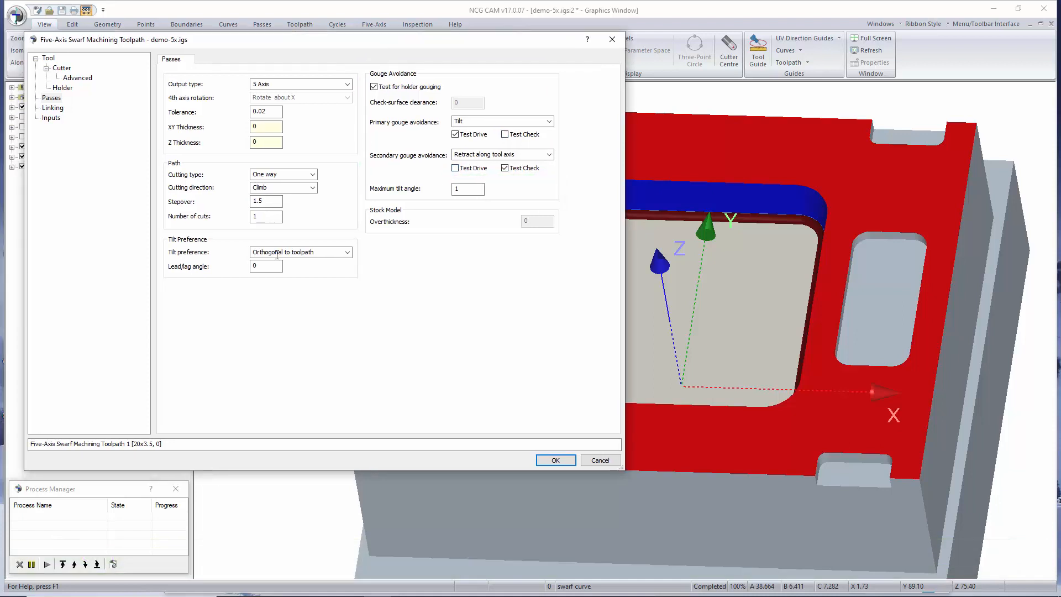
Step: Set the tangential arc lead-in and lead-out radii to 12 and calculate the swarf machining toolpath
{"action": "left_click", "coordinate": [46, 109]}
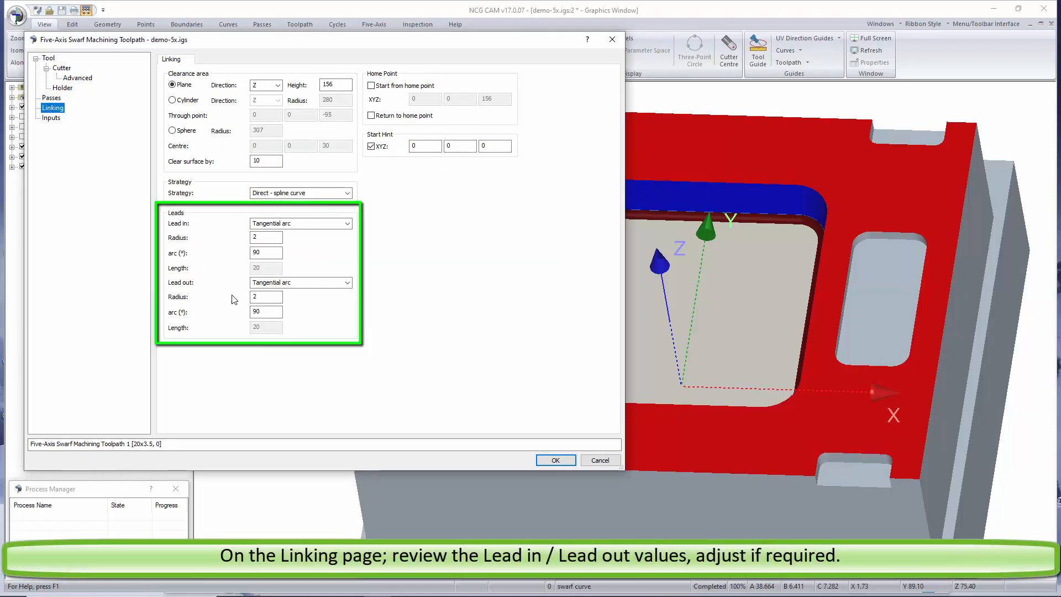
{"action": "double_click", "coordinate": [277, 238]}
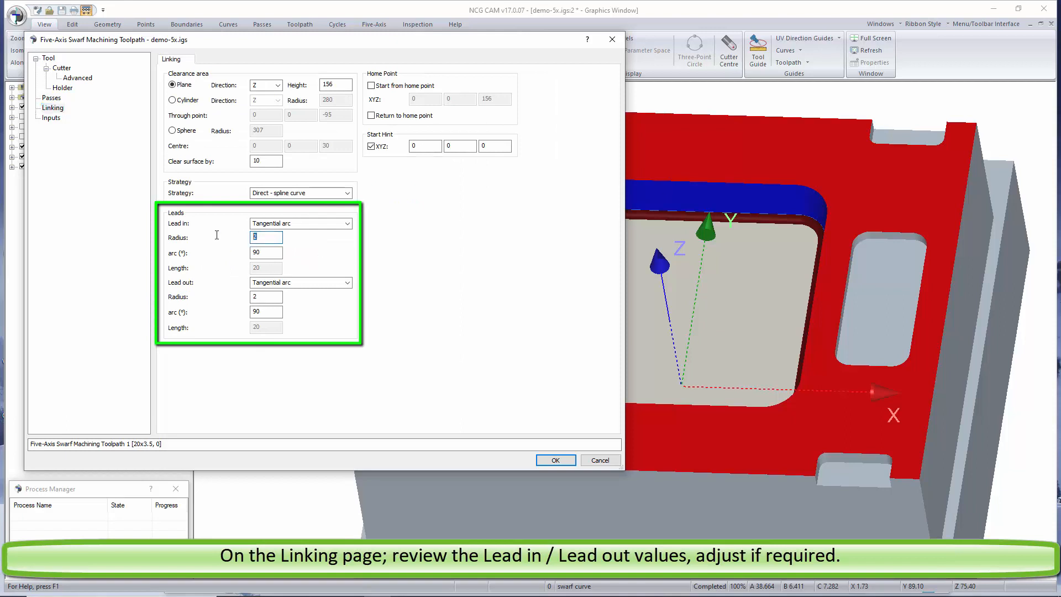
{"action": "type", "text": "12"}
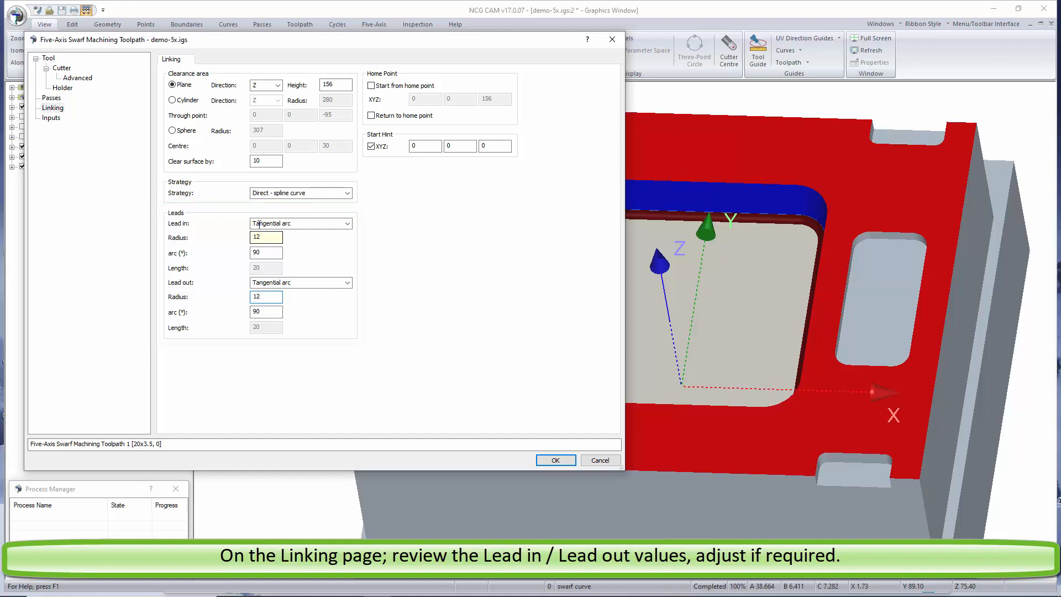
{"action": "left_click", "coordinate": [552, 460]}
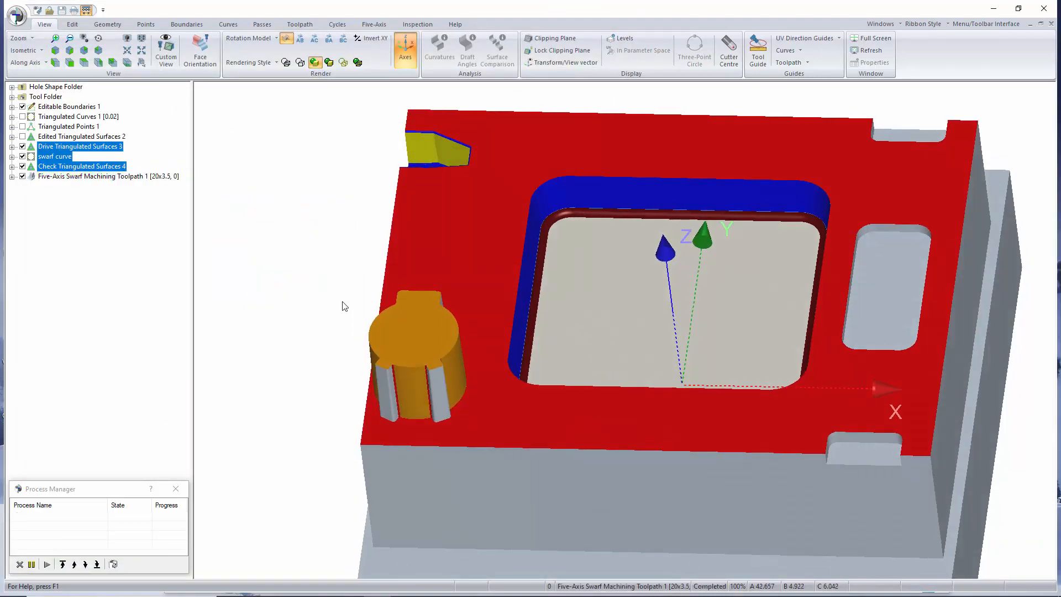
Step: Play the cutter animation of the swarf machining toolpath with the feedrate reduced to 27%
{"action": "right_click", "coordinate": [49, 177]}
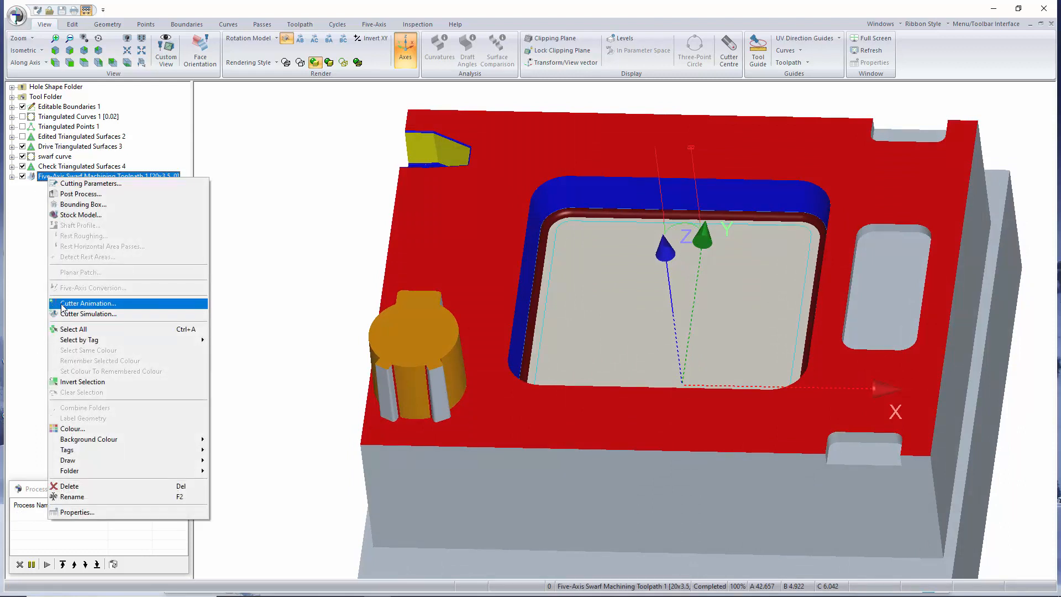
{"action": "left_click", "coordinate": [83, 303]}
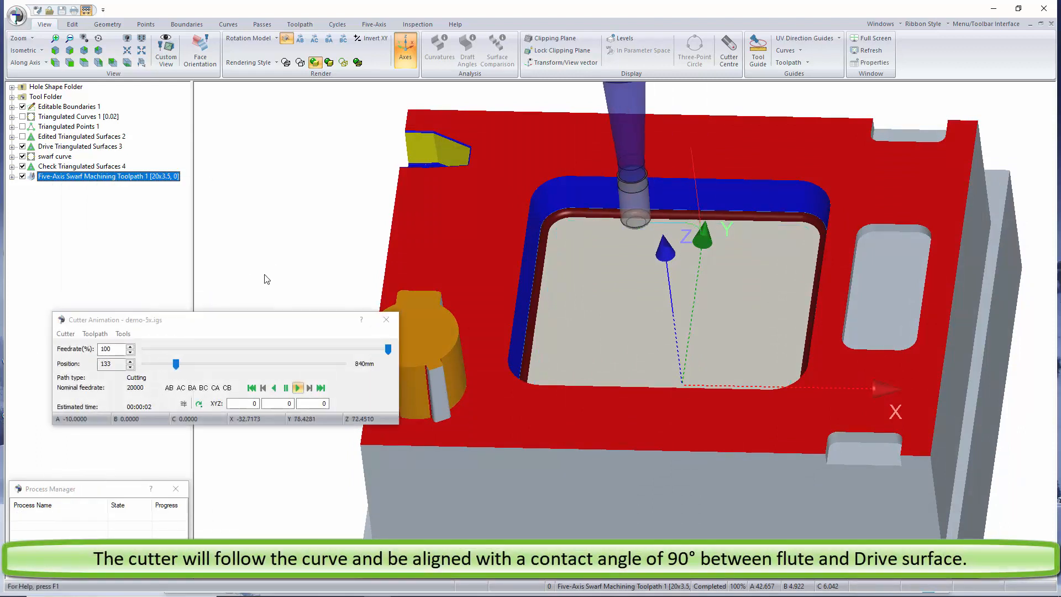
{"action": "left_click_drag", "start_coordinate": [387, 348], "coordinate": [210, 349]}
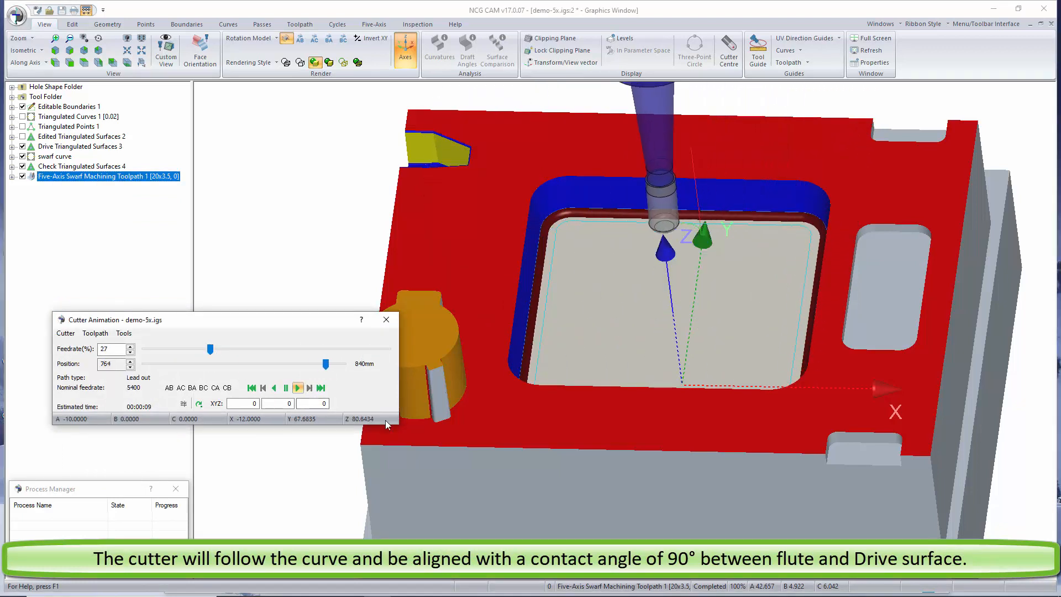
Step: Replay the swarf toolpath's cutter animation from near its start, pause to inspect the cutter against the pocket wall, advance to the end and close it
{"action": "middle_click_drag", "start_coordinate": [672, 290], "coordinate": [611, 259]}
{"action": "left_click_drag", "start_coordinate": [343, 364], "coordinate": [157, 362]}
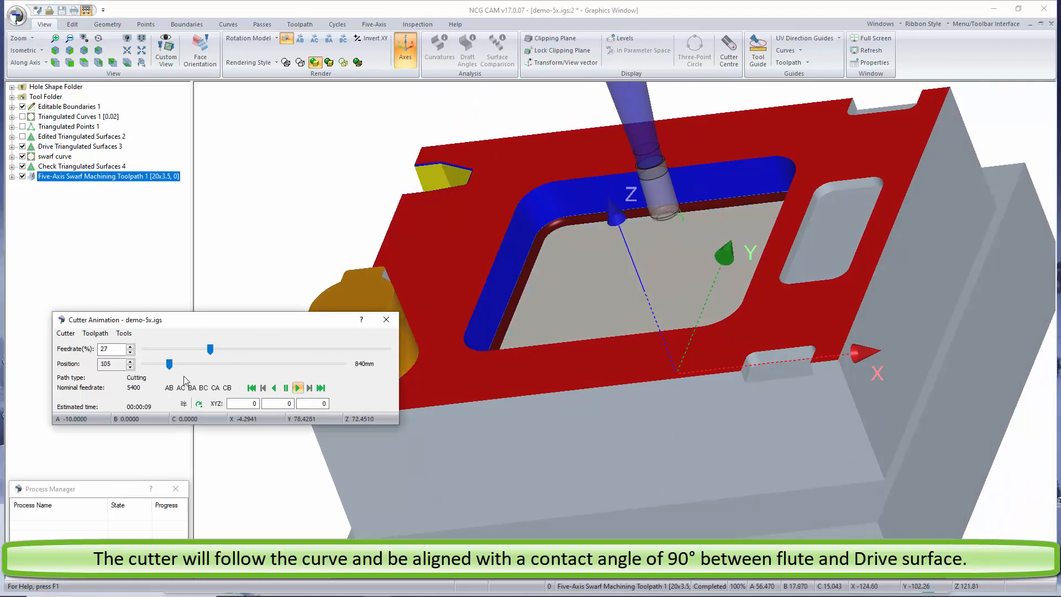
{"action": "left_click", "coordinate": [286, 389]}
{"action": "middle_click_drag", "start_coordinate": [499, 339], "coordinate": [532, 263]}
{"action": "scroll", "coordinate": [509, 243], "scroll_direction": "up", "scroll_amount": 3}
{"action": "scroll", "coordinate": [510, 247], "scroll_direction": "up", "scroll_amount": 3}
{"action": "mouse_move", "coordinate": [576, 336]}
{"action": "middle_mouse_down"}
{"action": "mouse_move", "coordinate": [601, 324]}
{"action": "mouse_move", "coordinate": [585, 318]}
{"action": "middle_mouse_up"}
{"action": "scroll", "coordinate": [582, 318], "scroll_direction": "down", "scroll_amount": 5}
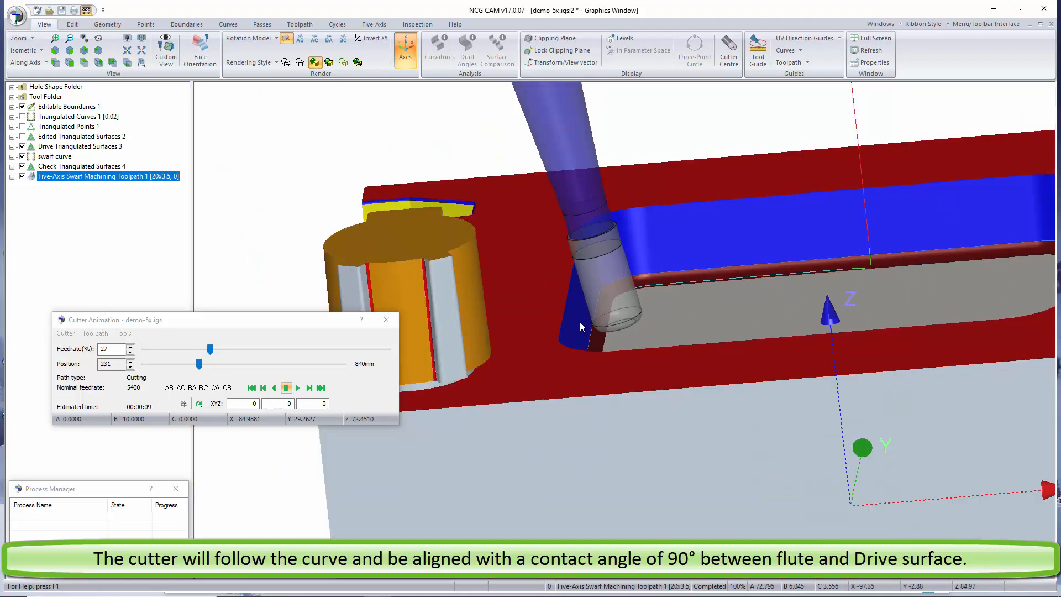
{"action": "left_click_drag", "start_coordinate": [199, 365], "coordinate": [343, 376]}
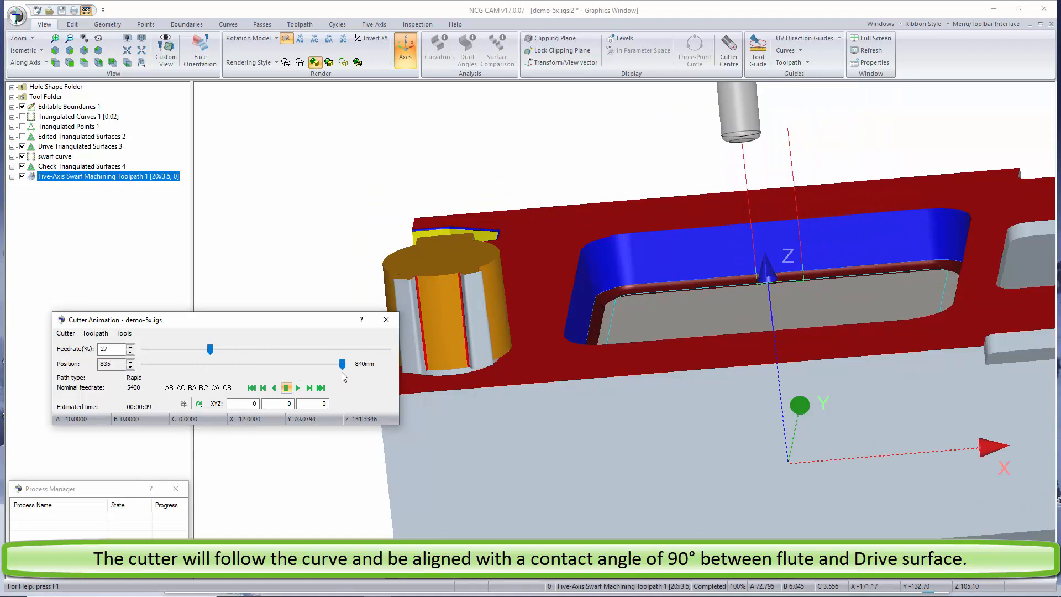
{"action": "left_click", "coordinate": [387, 320]}
Step: Measure the height of the pocket's rear wall above the swarf curve
{"action": "middle_click_drag", "start_coordinate": [799, 359], "coordinate": [783, 385]}
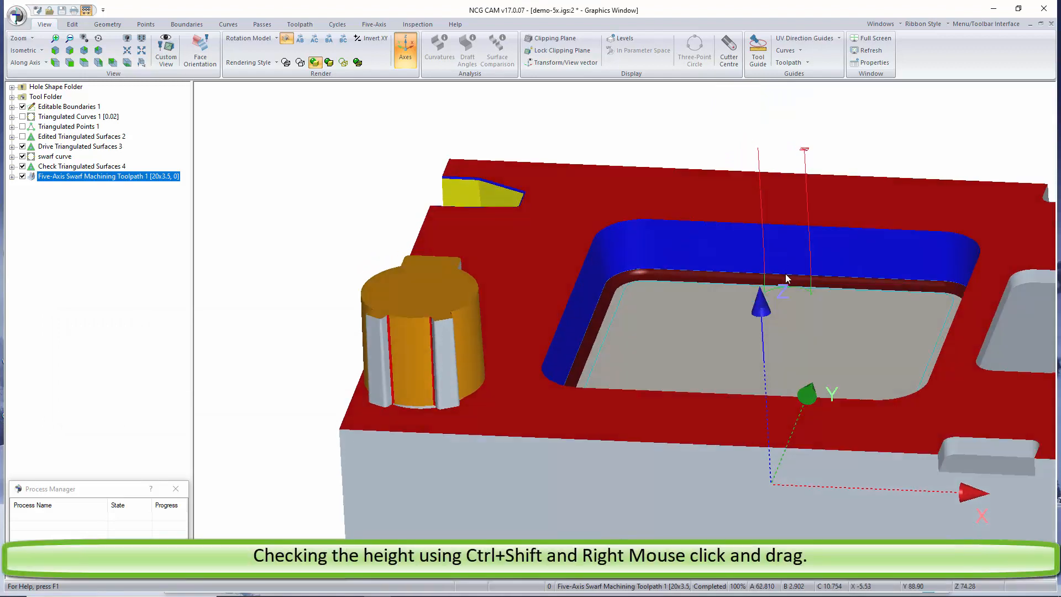
{"action": "right_click_drag", "start_coordinate": [785, 236], "coordinate": [785, 230], "text": "ctrl+shift"}
Step: Calculate a second swarf machining toolpath from the first one's parameters with stepover 6, 4 cuts and Spiral cutting type
{"action": "right_click", "coordinate": [38, 177]}
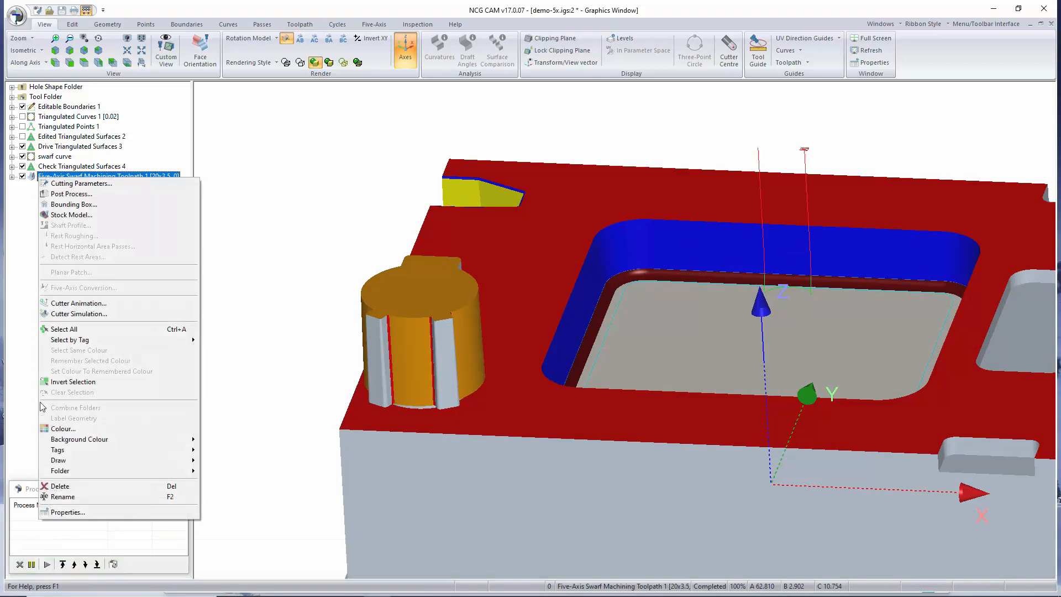
{"action": "left_click", "coordinate": [68, 513]}
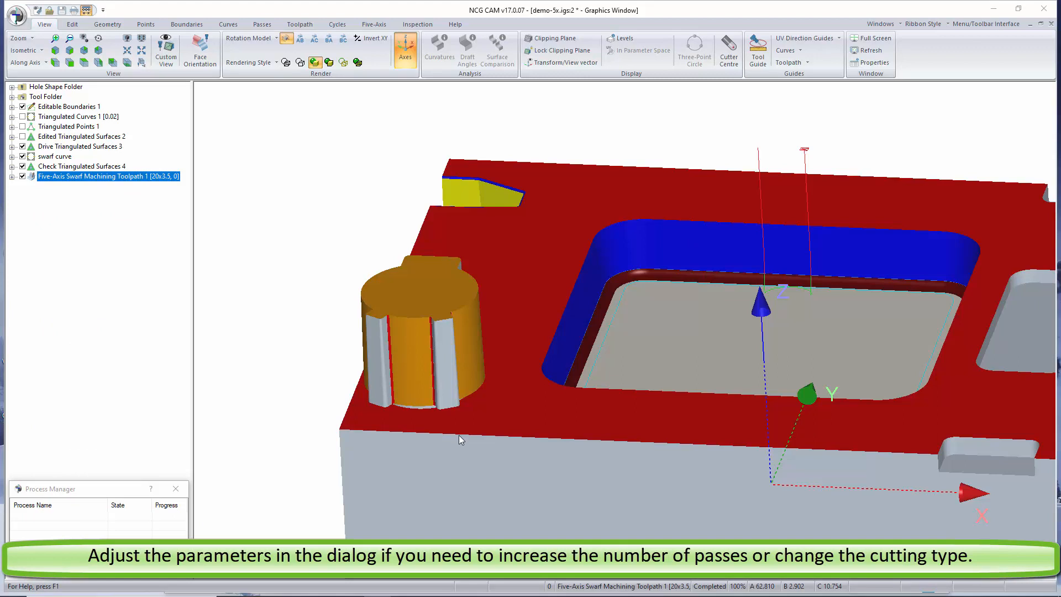
{"action": "left_click", "coordinate": [51, 98]}
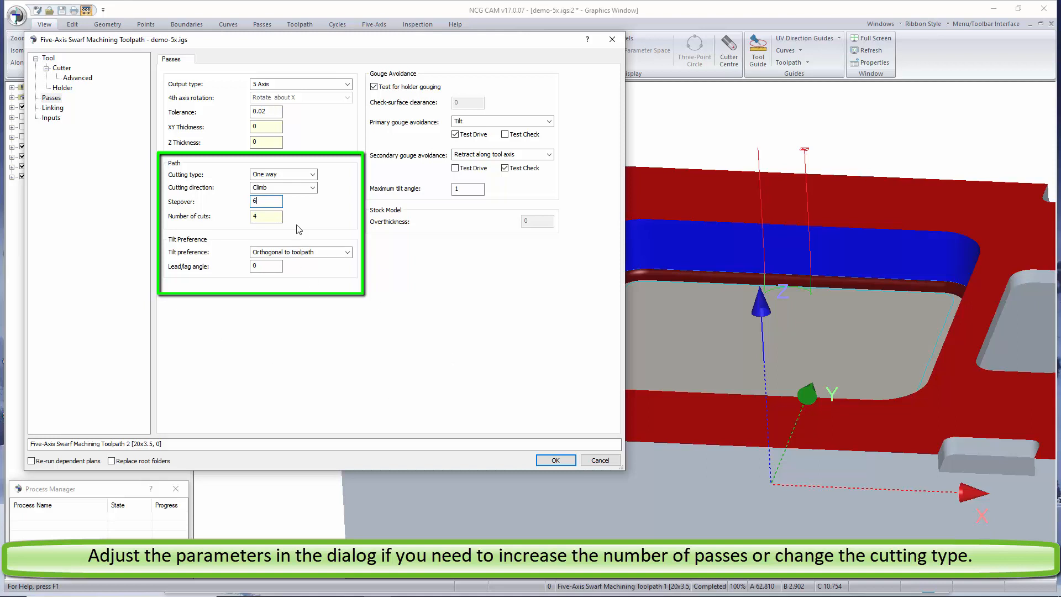
{"action": "left_click", "coordinate": [313, 174]}
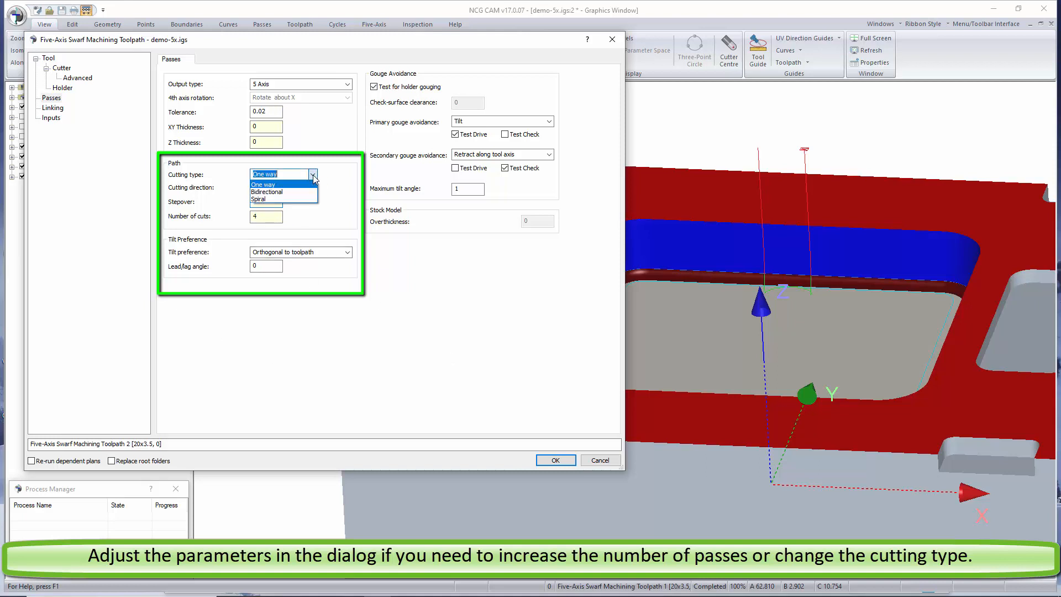
{"action": "left_click", "coordinate": [284, 199]}
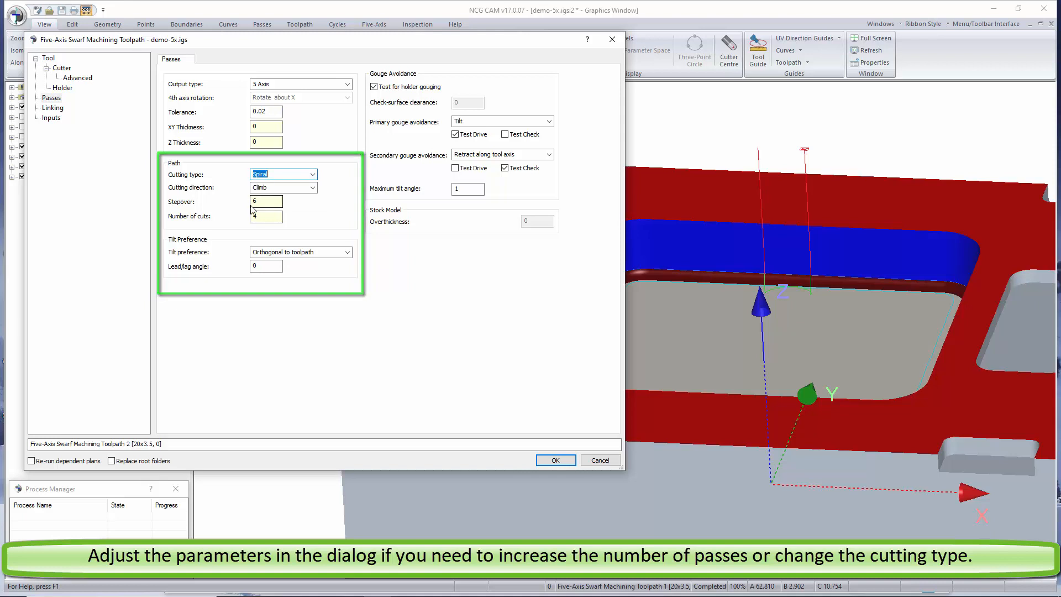
{"action": "left_click", "coordinate": [54, 108]}
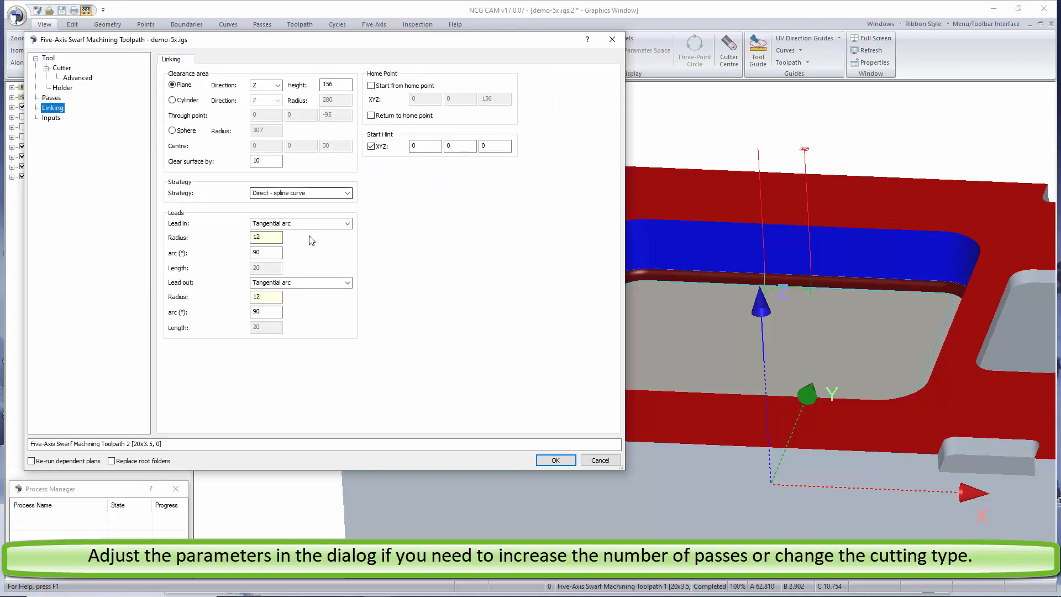
{"action": "left_click", "coordinate": [555, 461]}
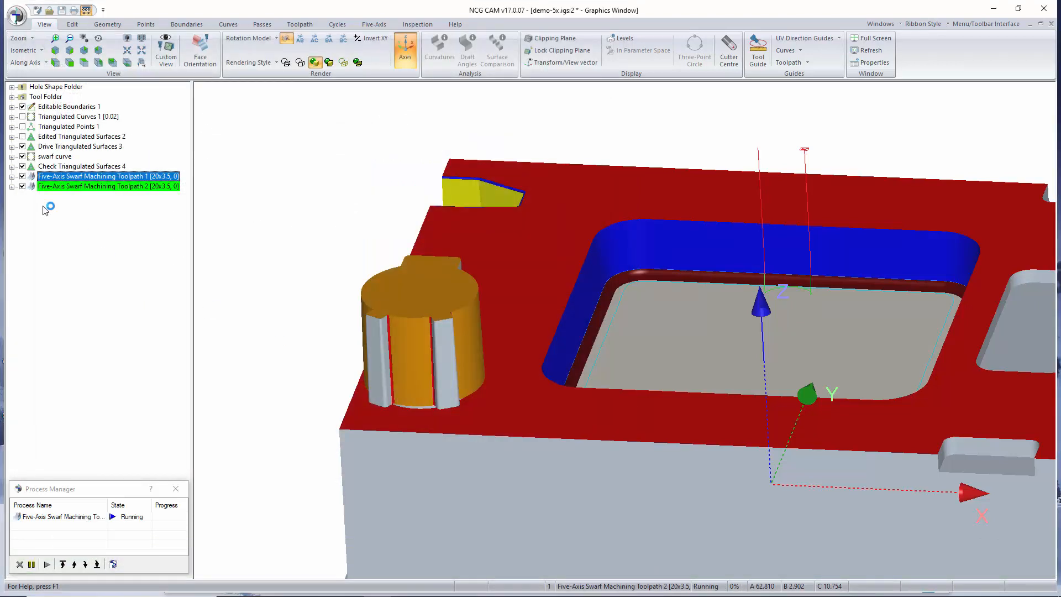
Step: Hide the first swarf toolpath, run the second one's cutter animation at 32% feedrate through to the end, and close the animation
{"action": "middle_click_drag", "start_coordinate": [745, 324], "coordinate": [728, 325]}
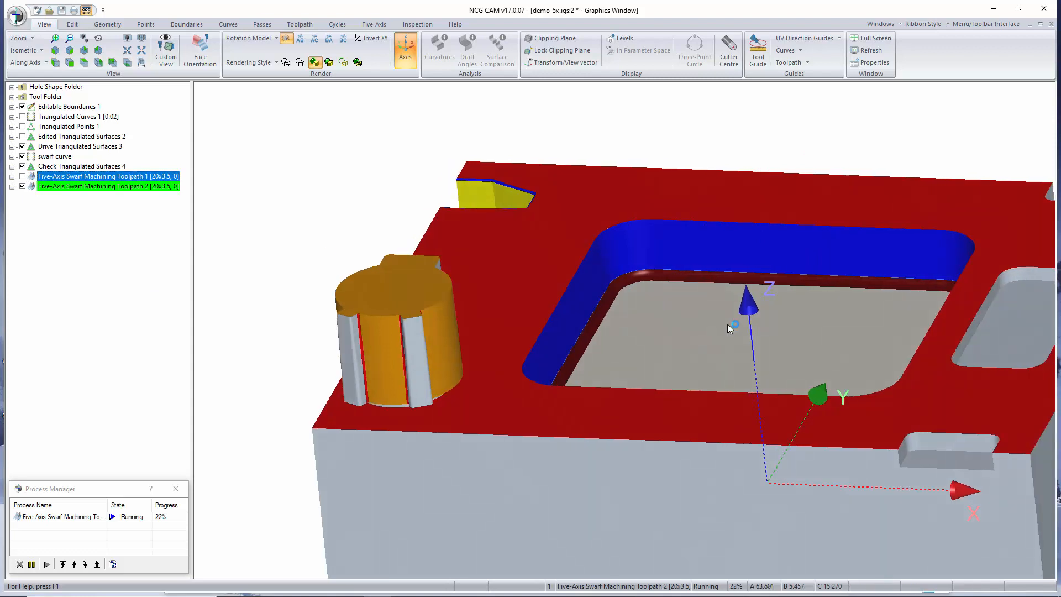
{"action": "left_click", "coordinate": [67, 186]}
{"action": "right_click", "coordinate": [56, 187]}
{"action": "left_click", "coordinate": [64, 310]}
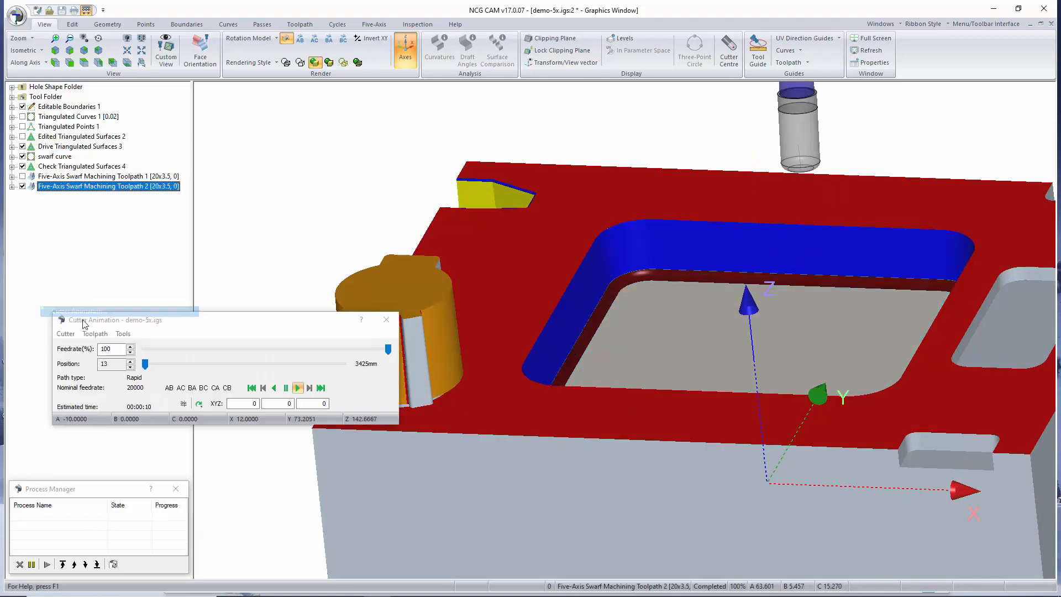
{"action": "left_click_drag", "start_coordinate": [388, 349], "coordinate": [220, 341]}
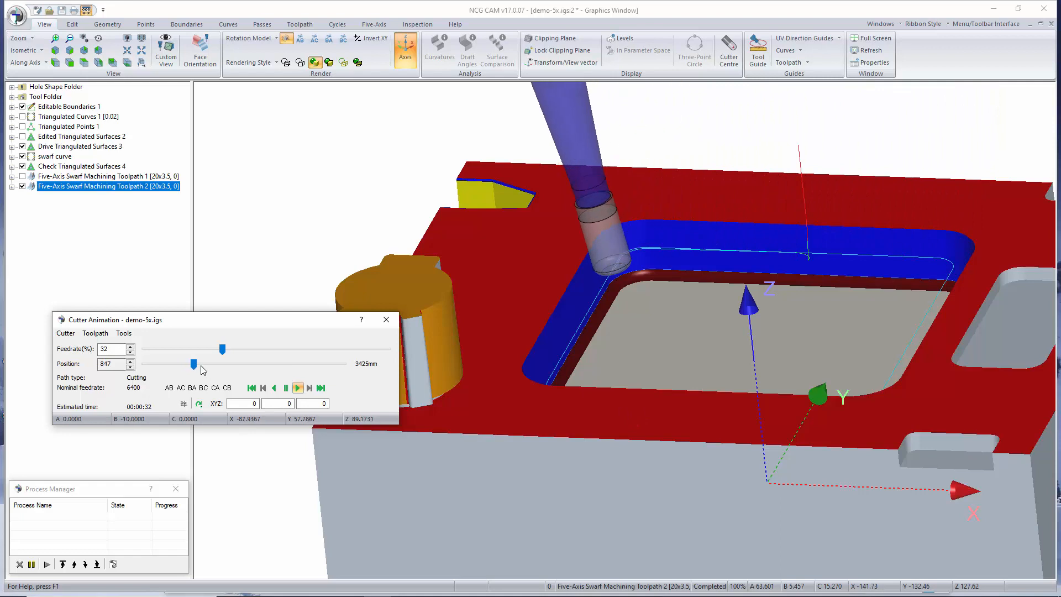
{"action": "left_click_drag", "start_coordinate": [203, 366], "coordinate": [354, 369]}
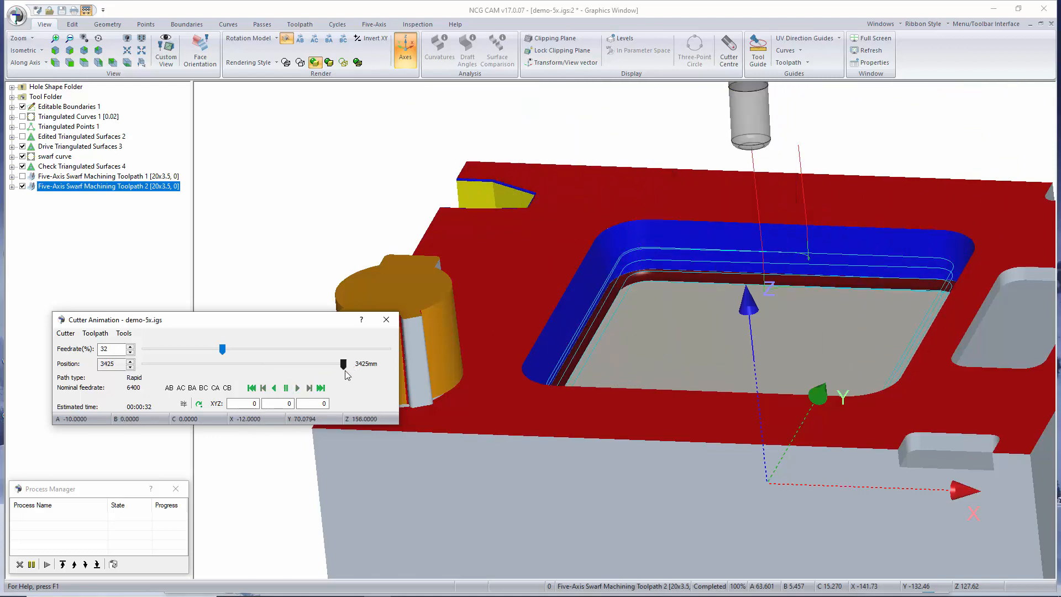
{"action": "left_click", "coordinate": [386, 320]}
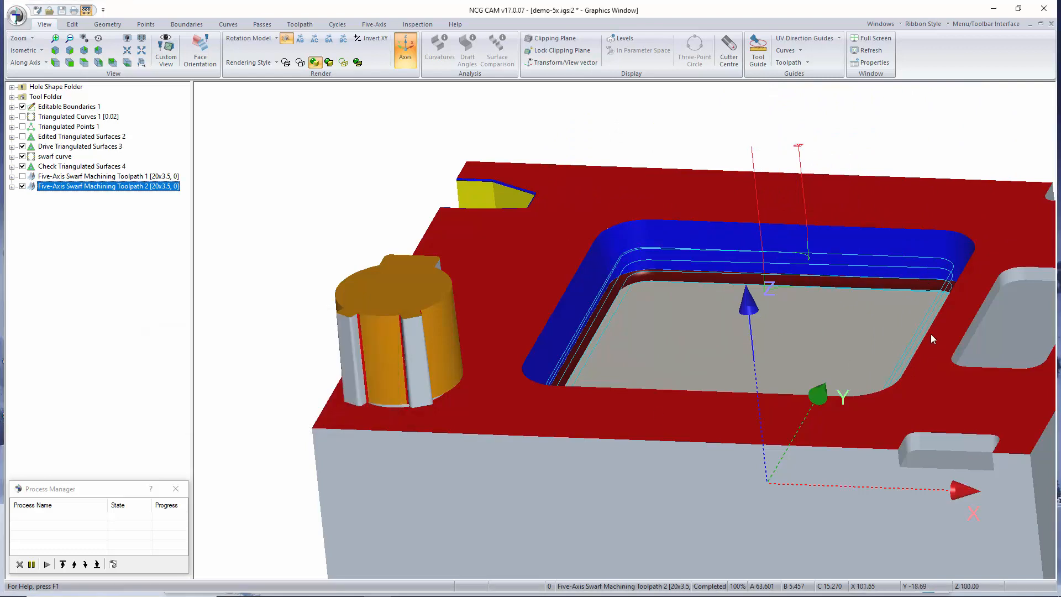